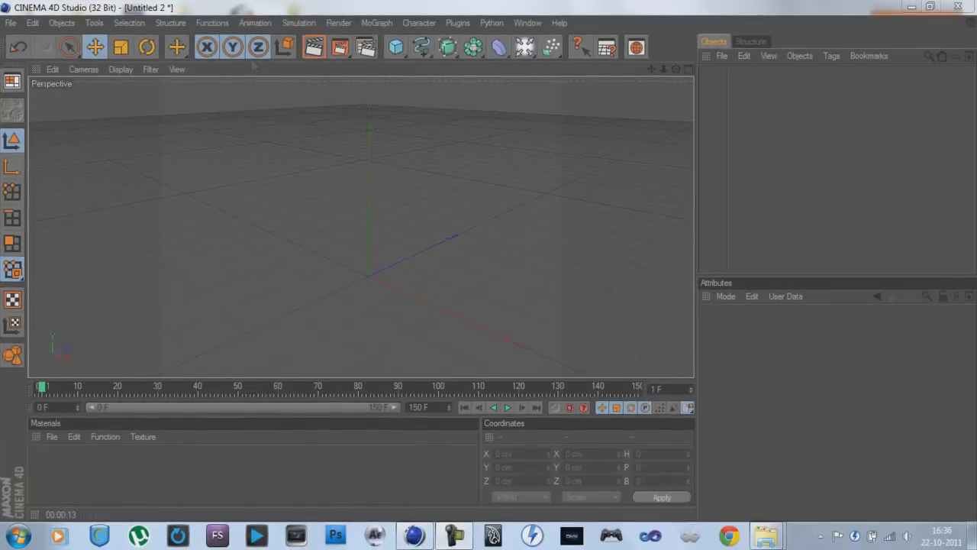
- Add a Floor and a Background object to the scene, deleting the extra Light
left_click(11, 22)
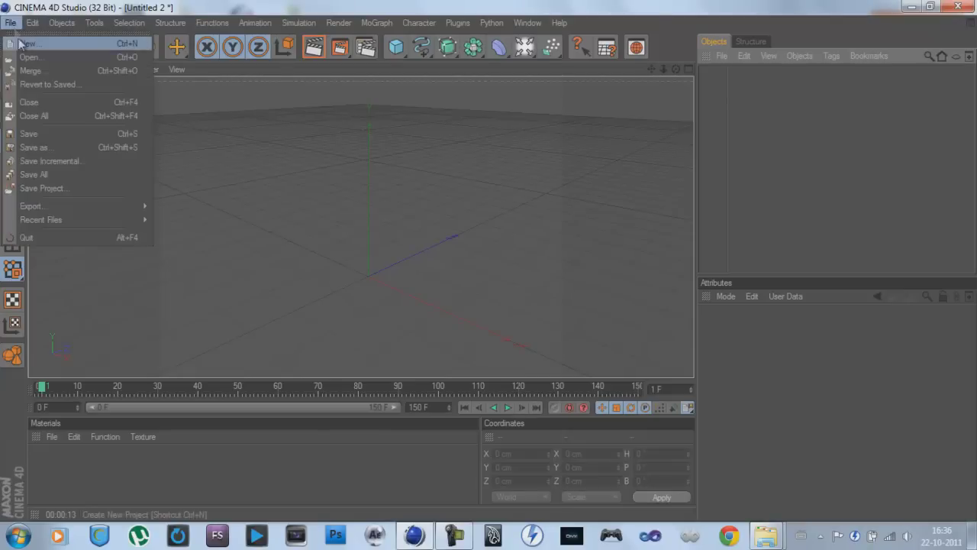
left_click(260, 69)
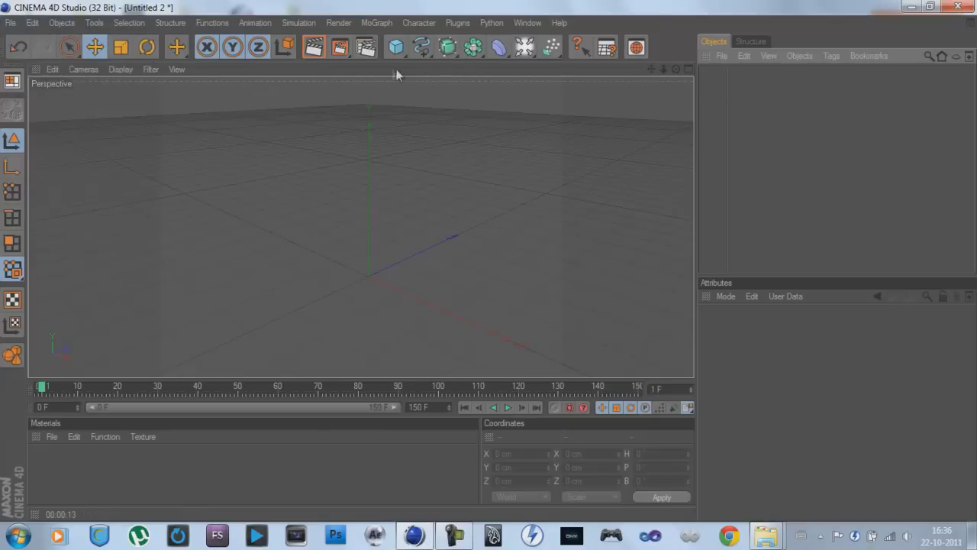
left_click(524, 47)
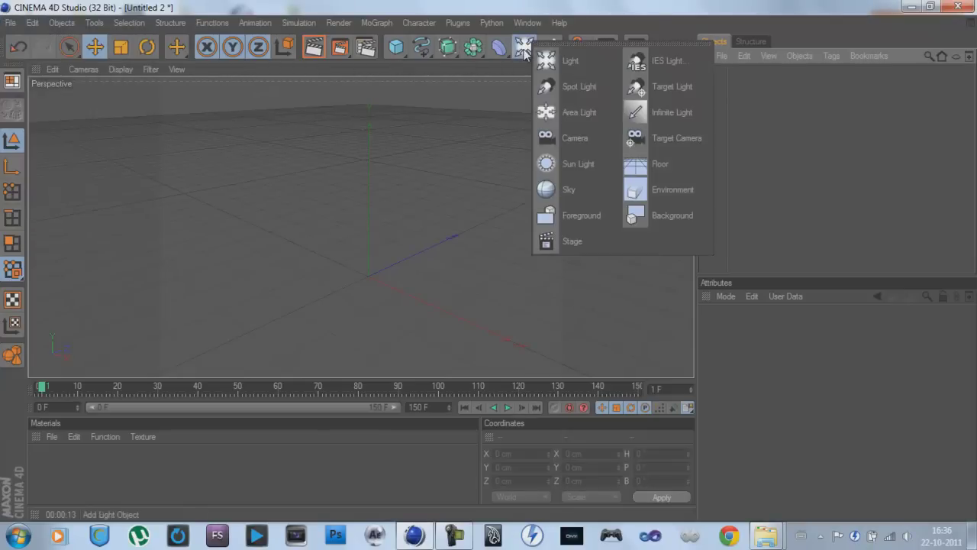
left_click(669, 163)
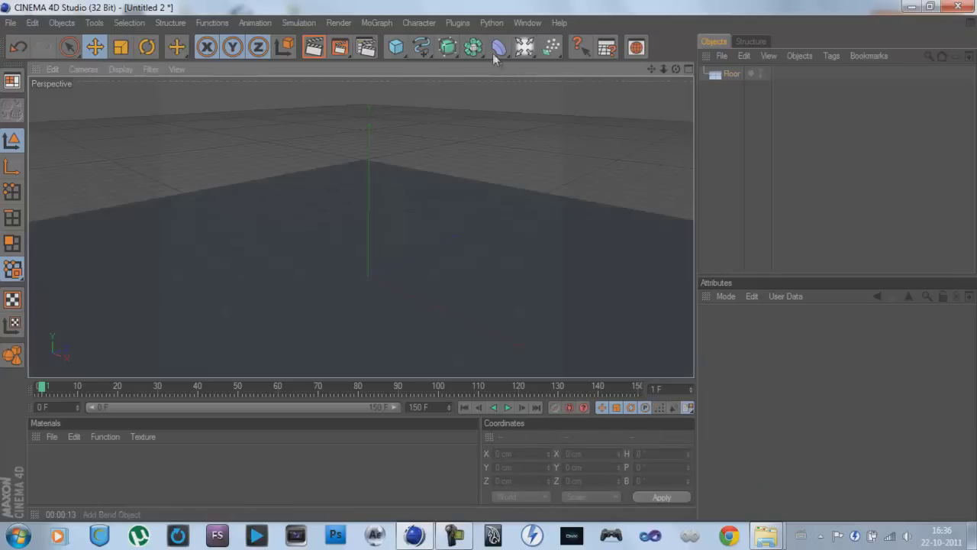
left_click(523, 49)
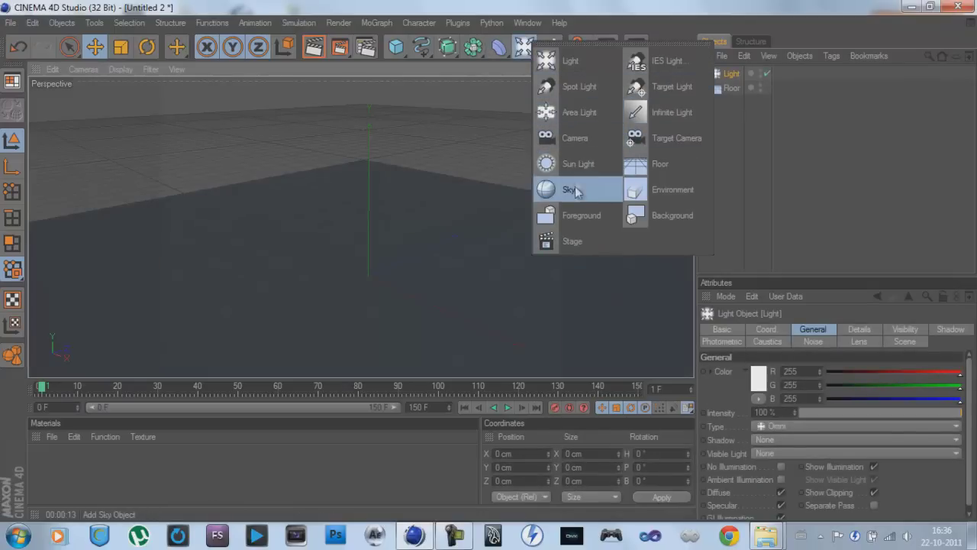
left_click(649, 220)
left_click(650, 225)
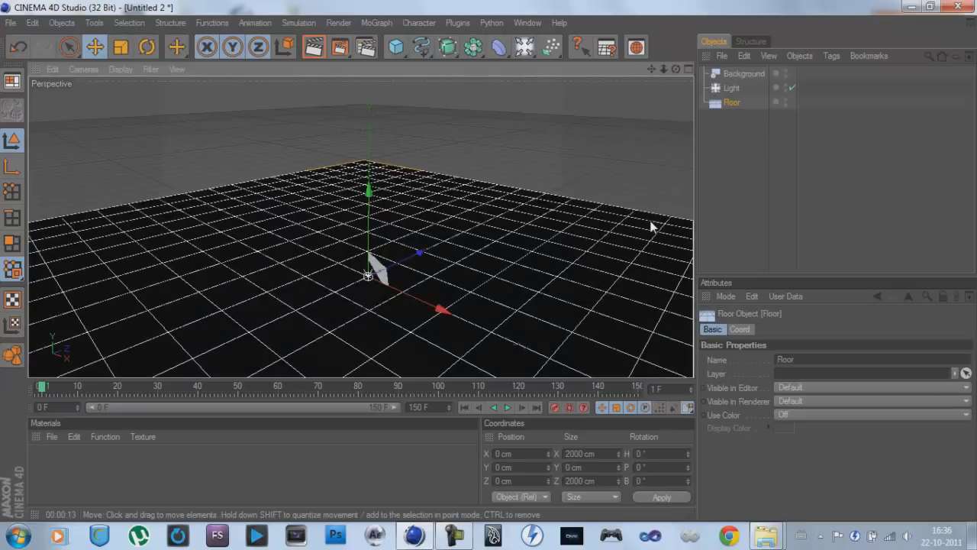
left_click(733, 89)
key("Delete")
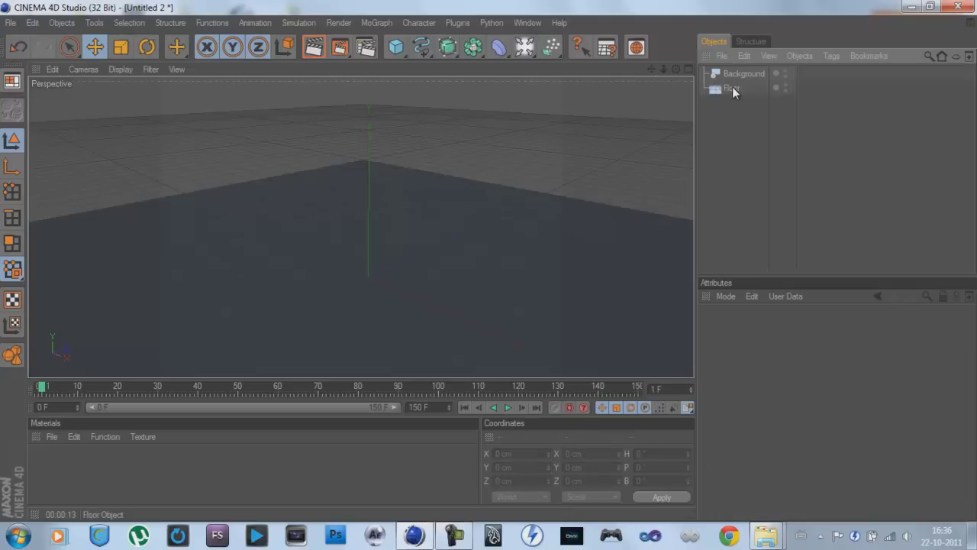
- Create a new material Mat and set its colour to near-white R240 G240 B242
double_click(69, 480)
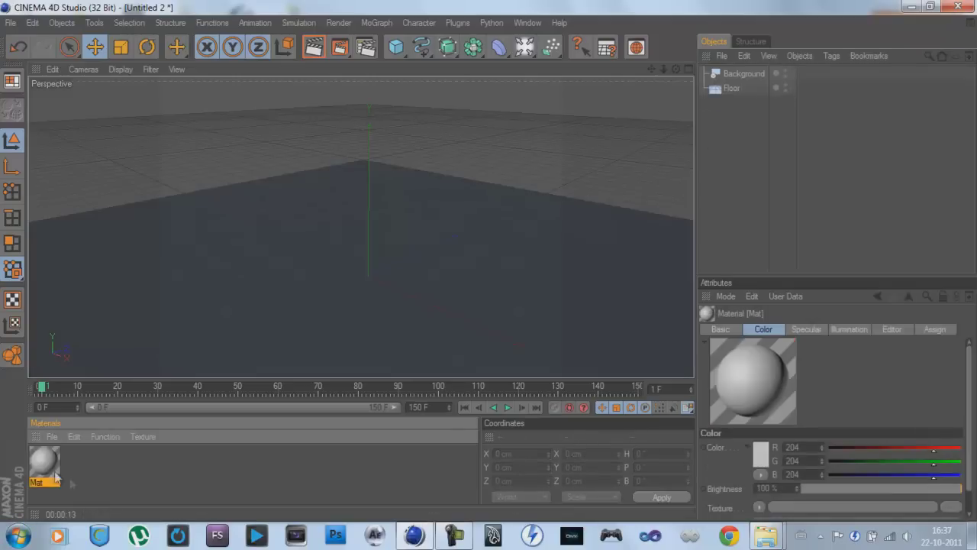
double_click(46, 471)
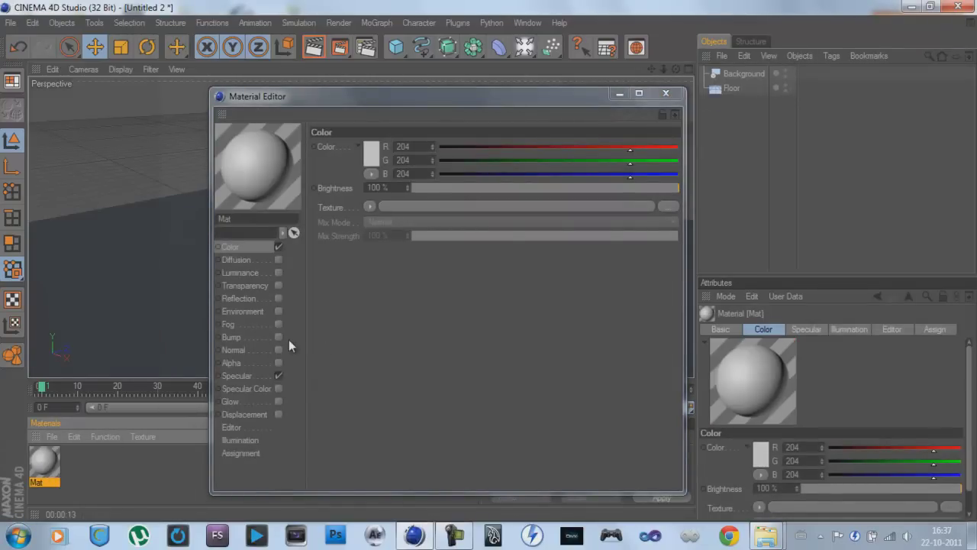
left_click(661, 174)
left_click(663, 161)
left_click(663, 148)
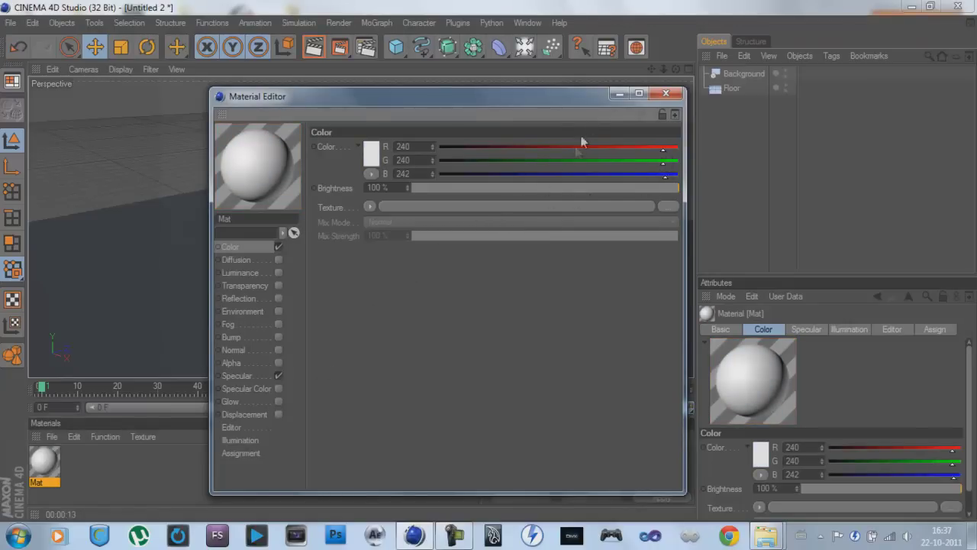
left_click(666, 93)
- Apply the Mat material to both the Floor and the Background
left_click_drag(44, 464, 752, 90)
left_click_drag(42, 469, 722, 102)
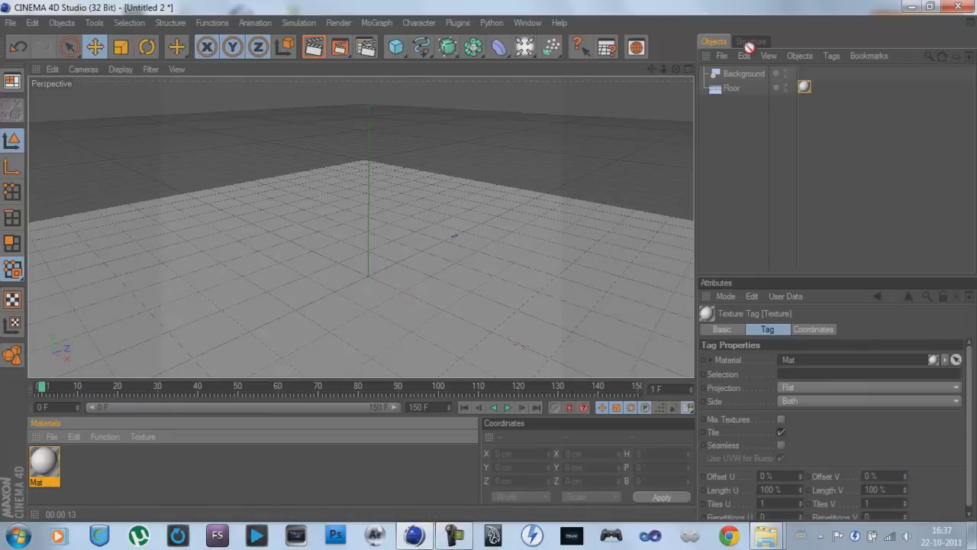
left_click_drag(749, 47, 746, 74)
- Add a Compositing tag to the Floor
left_click(731, 89)
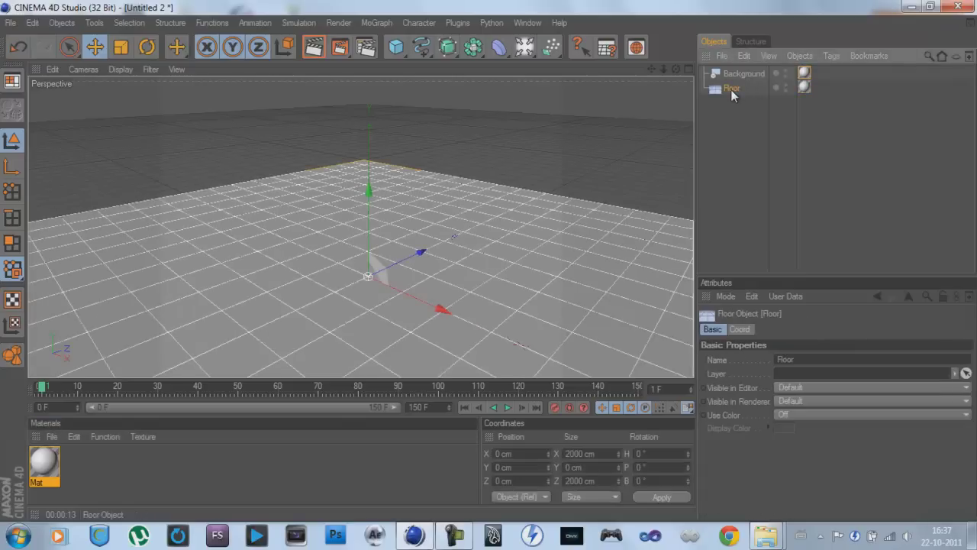
right_click(731, 88)
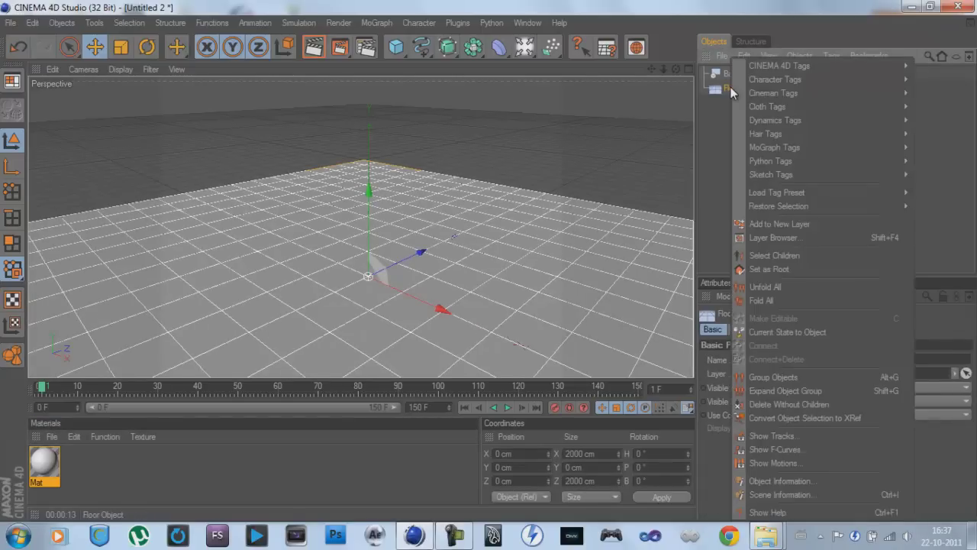
mouse_move(734, 90)
mouse_move(764, 66)
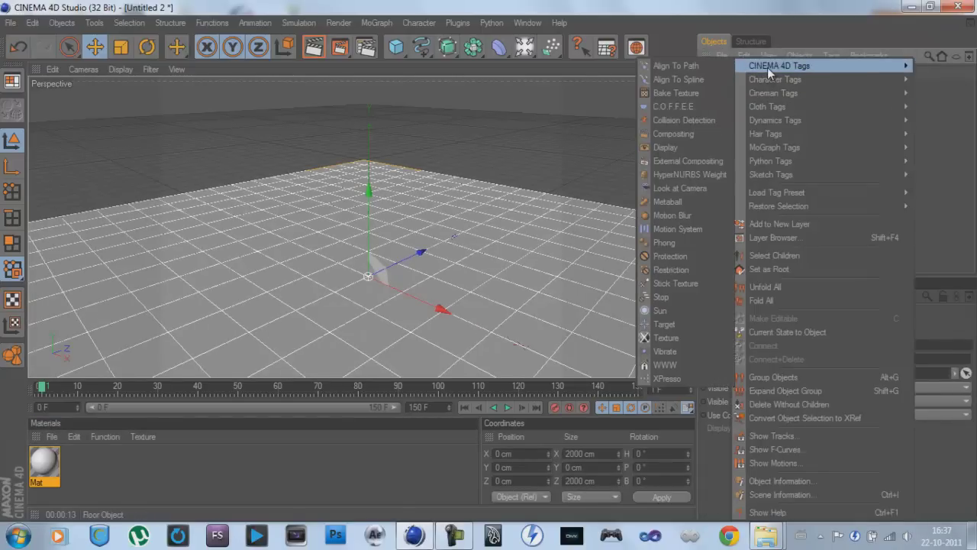
left_click(719, 134)
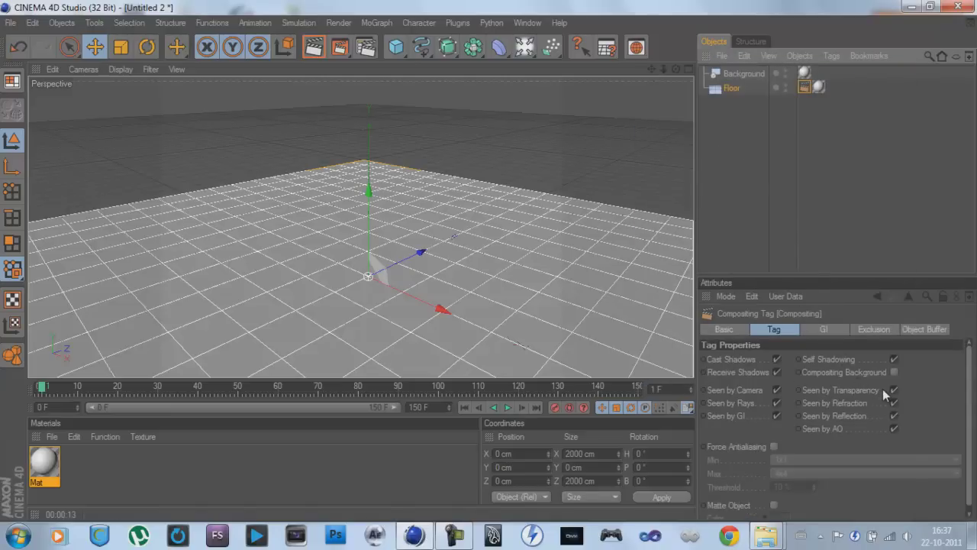
- Turn off Self Shadowing, enable Compositing Background, and check with a test render
left_click(894, 359)
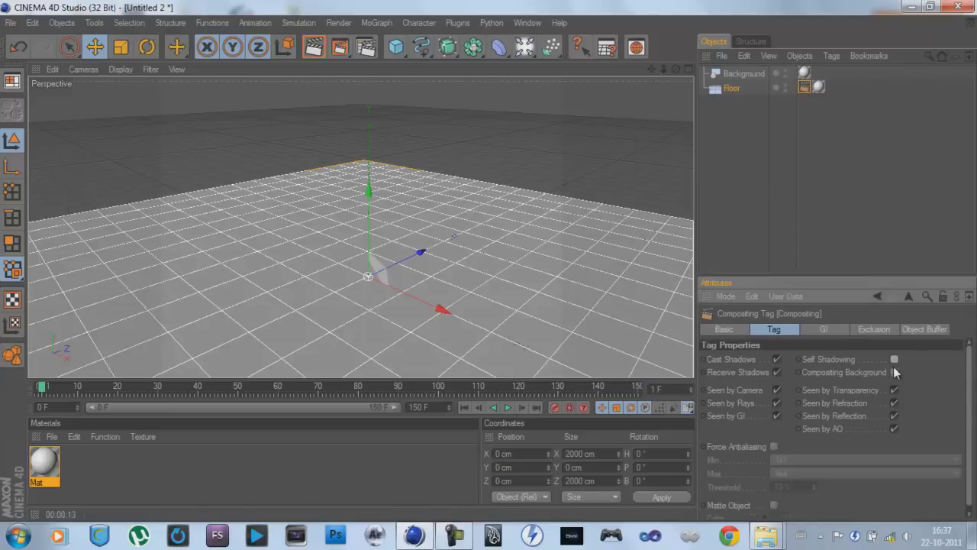
left_click(895, 371)
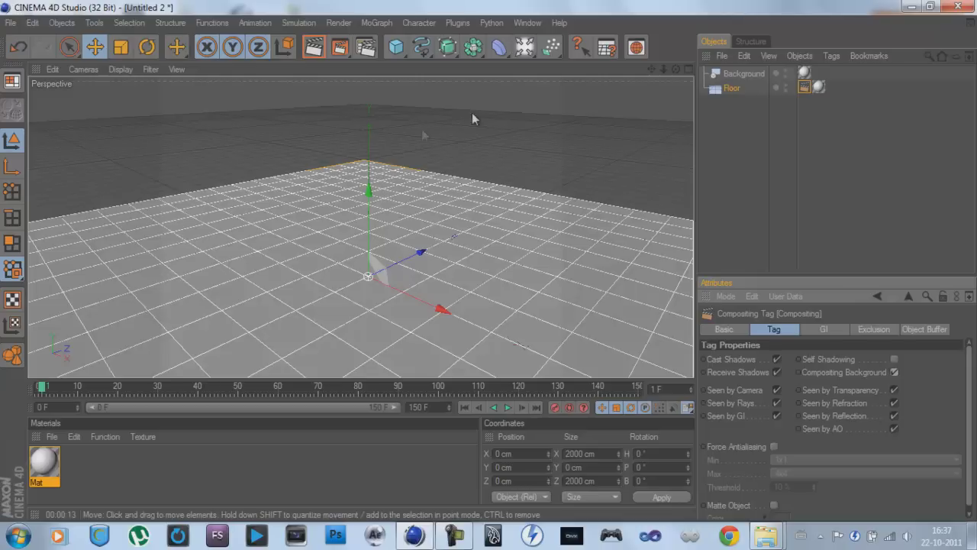
left_click(324, 48)
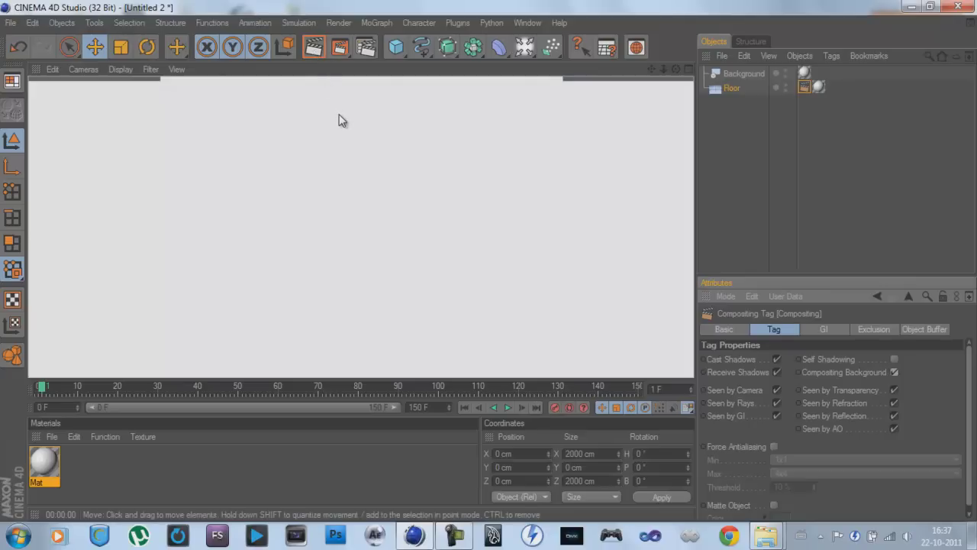
left_click(340, 119)
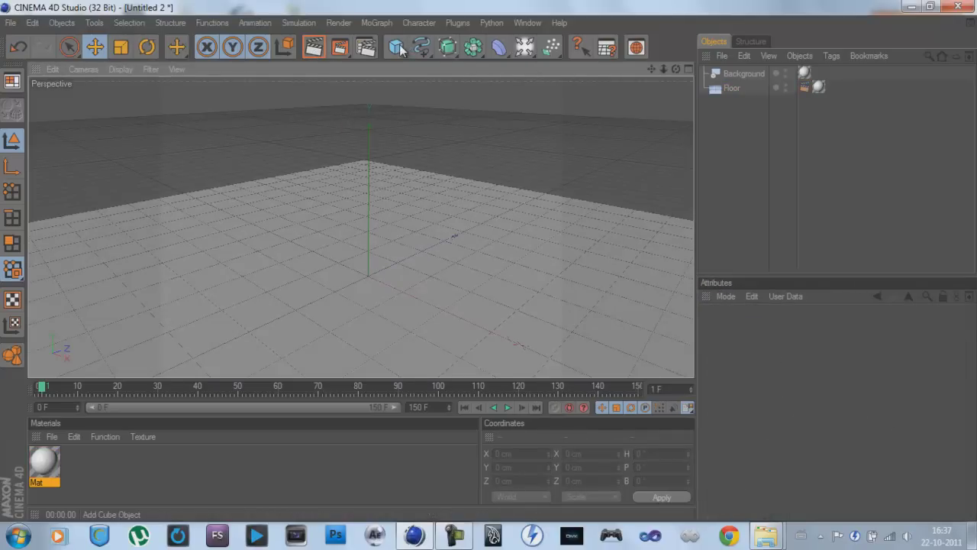
- Add a sphere raised above the floor, with 50 segments and Icosahedron type
left_click_drag(400, 44, 493, 67)
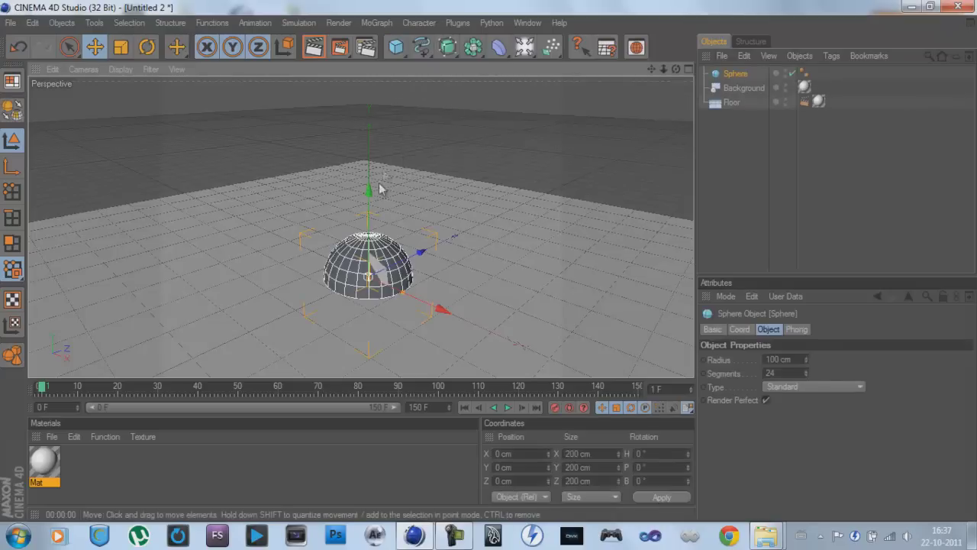
left_click_drag(369, 191, 489, 257)
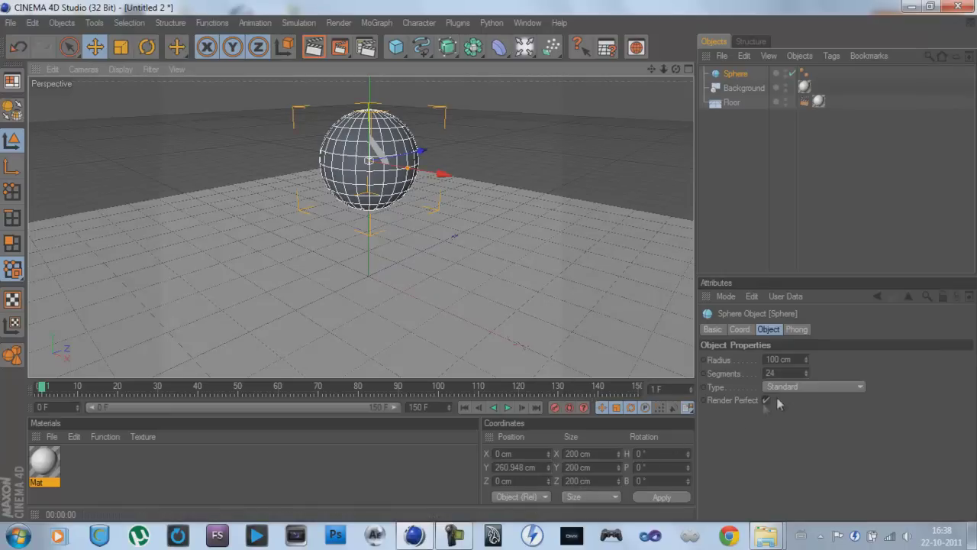
double_click(785, 372)
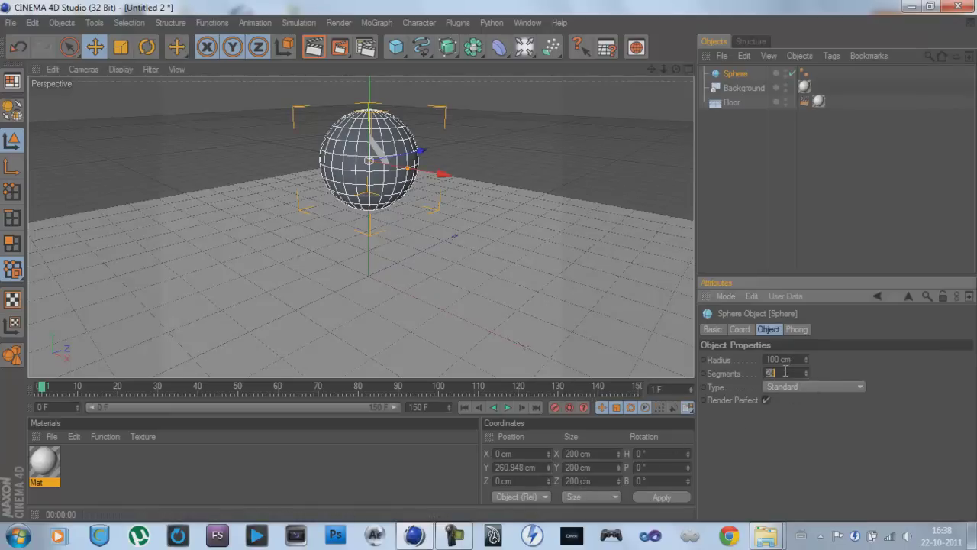
type("50")
key("Return")
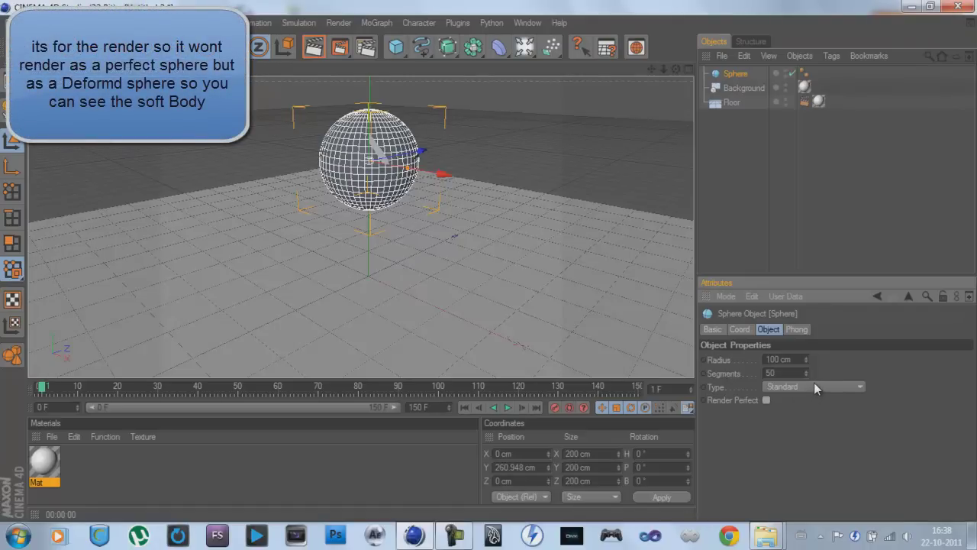
left_click(814, 387)
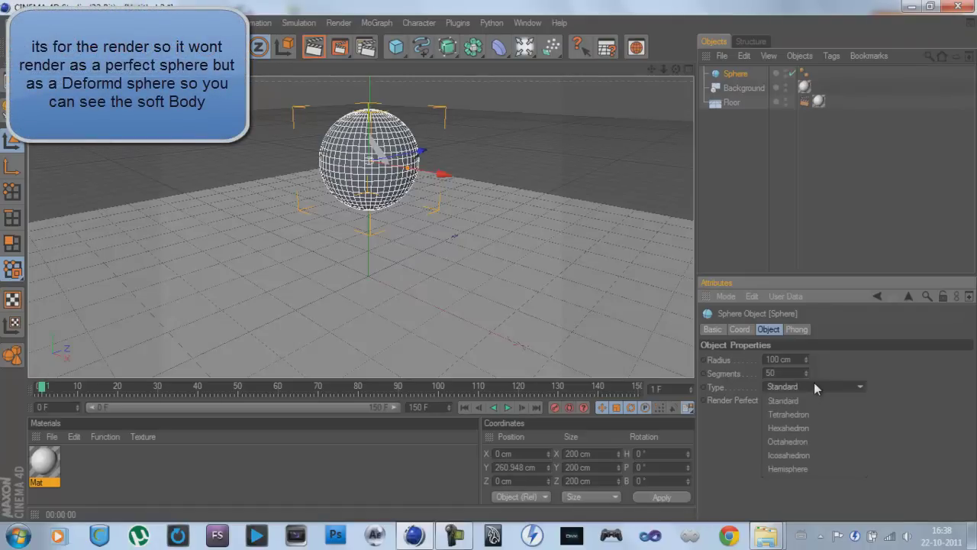
left_click(806, 456)
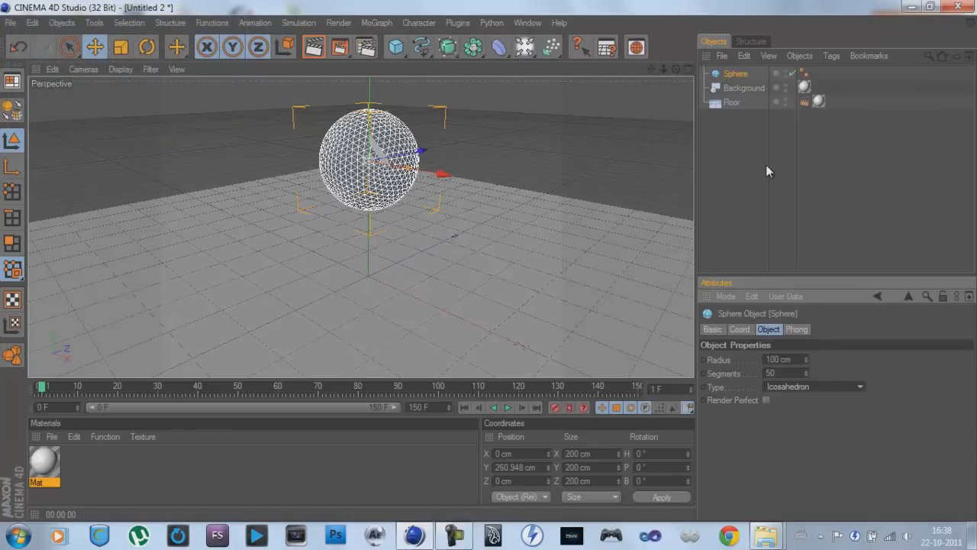
- Add a default Compositing tag to the sphere, then reselect the sphere
right_click(735, 75)
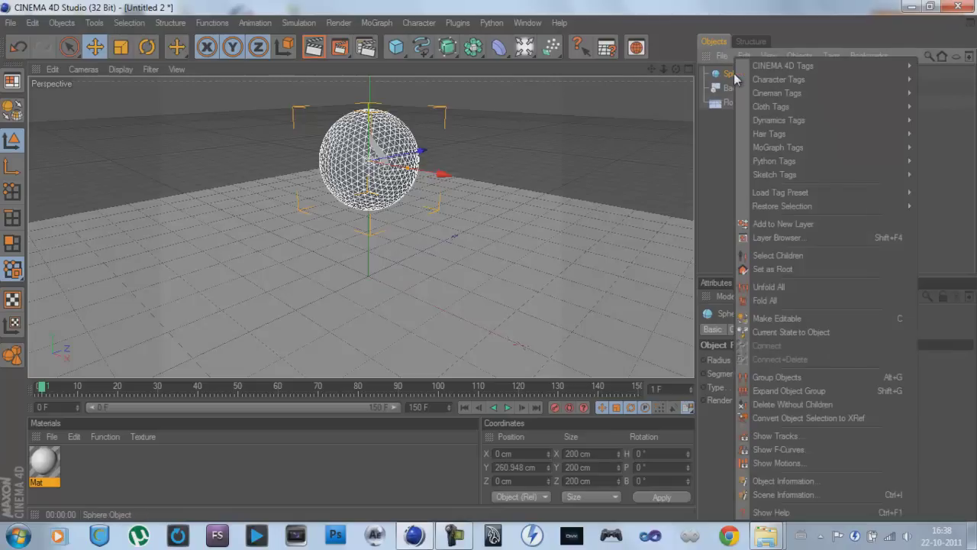
mouse_move(782, 66)
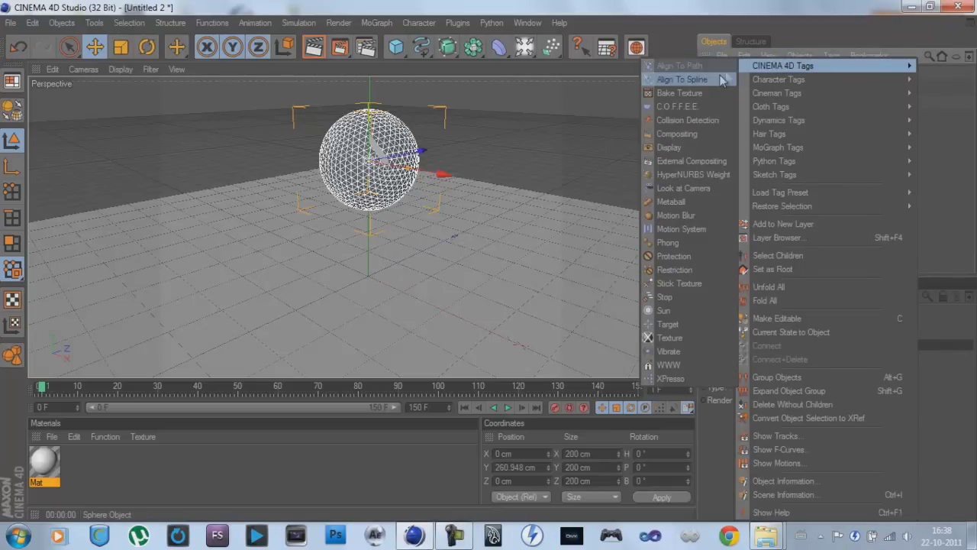
left_click(676, 133)
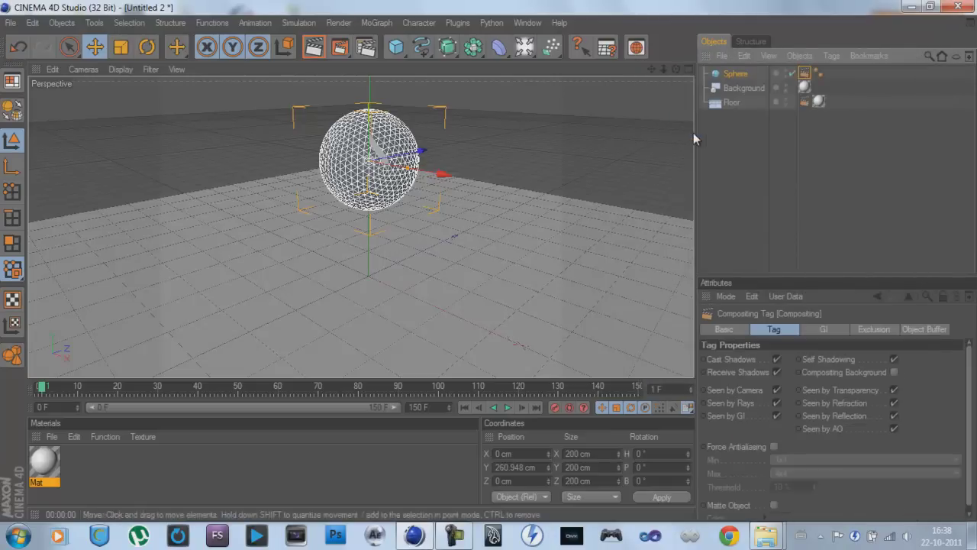
left_click(807, 76)
left_click(807, 76)
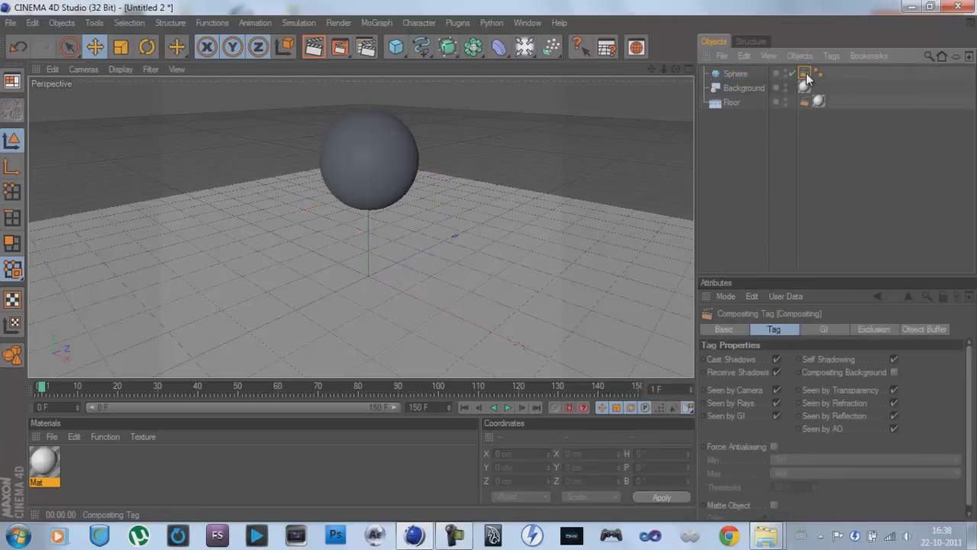
left_click(807, 75)
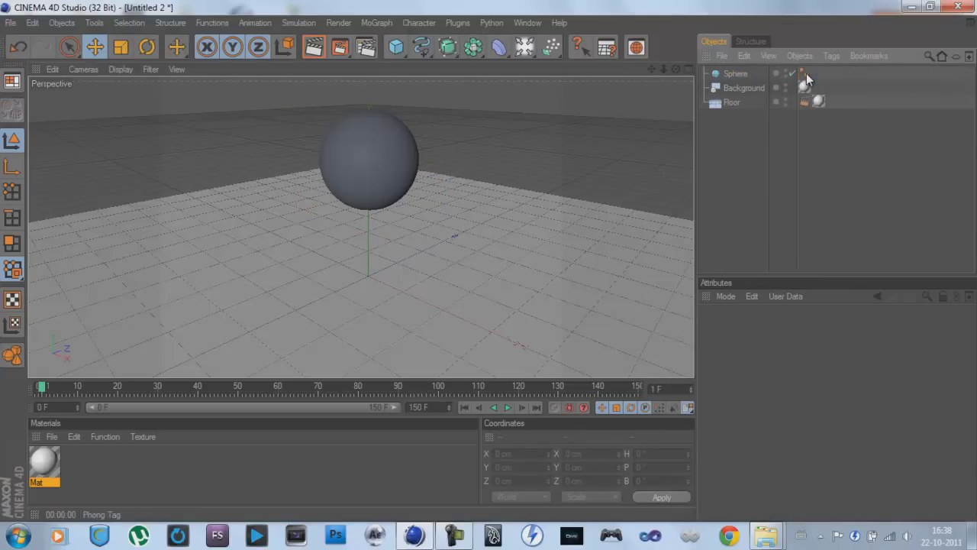
left_click(736, 73)
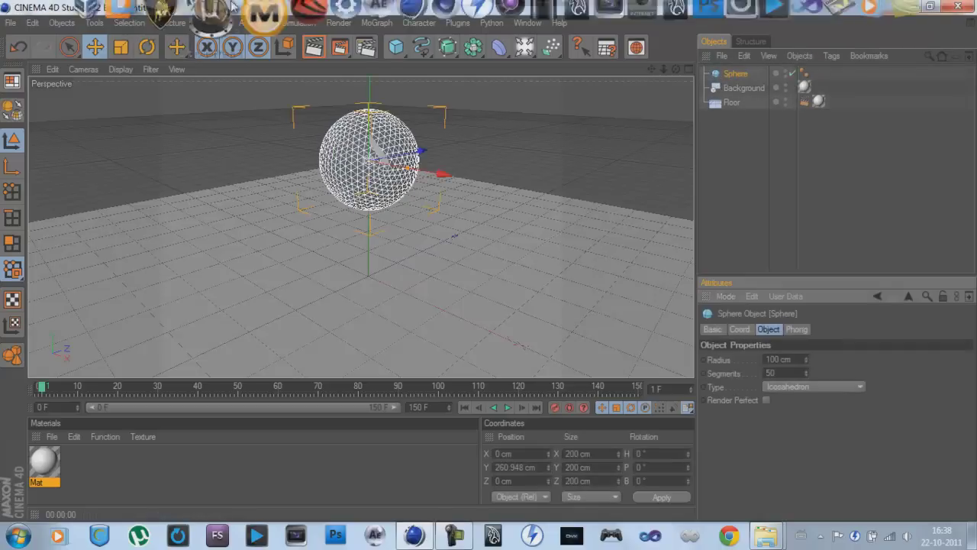
- Give the sphere a Rigid Body dynamics tag (Dynamic On, Trigger Immediately)
left_click(297, 23)
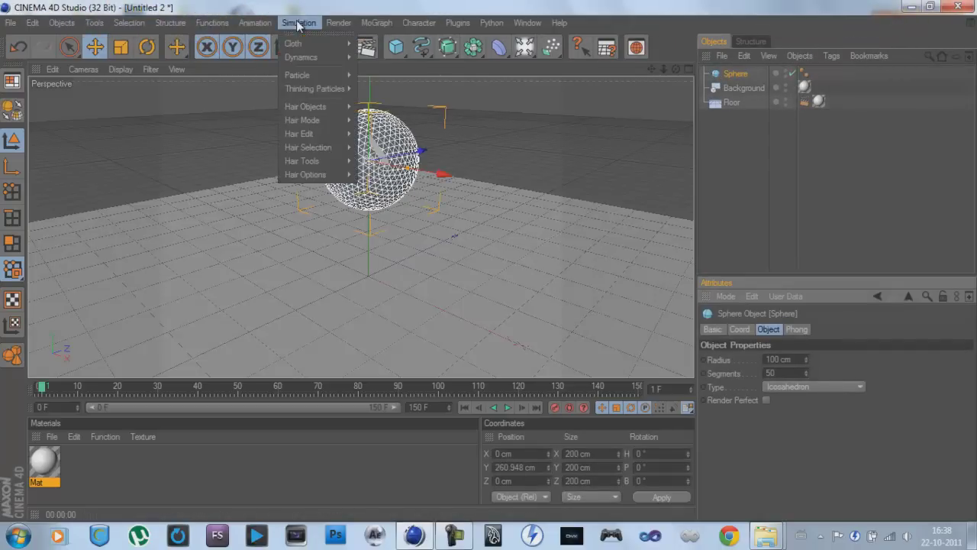
mouse_move(313, 58)
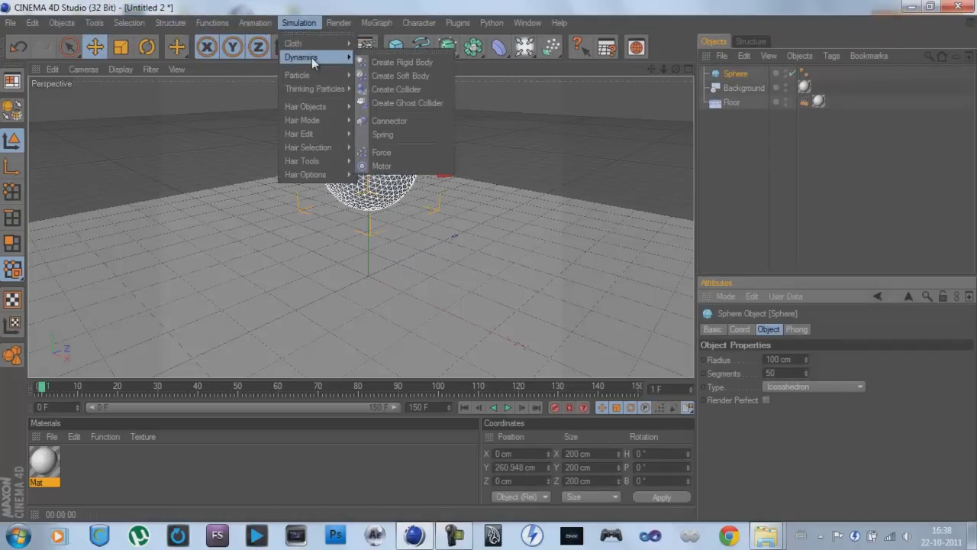
left_click(401, 65)
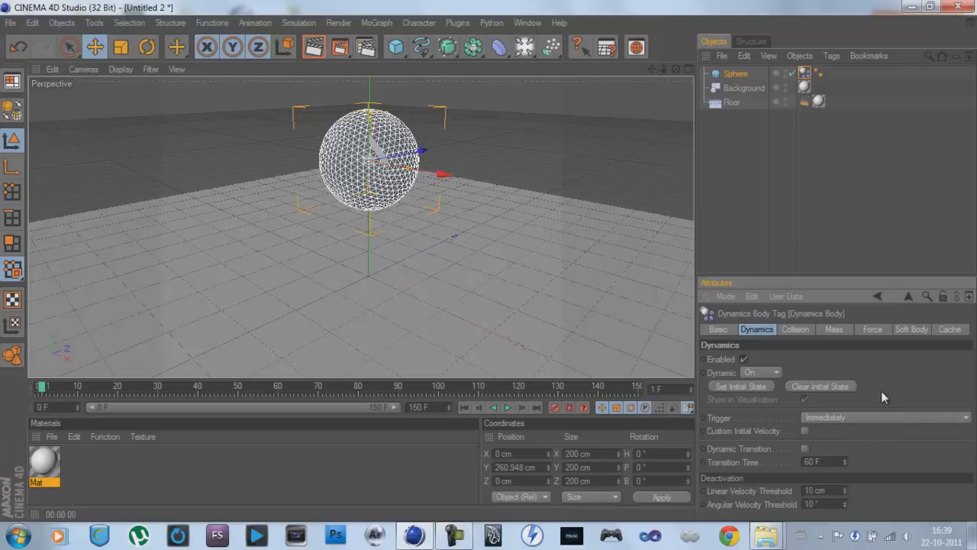
left_click(911, 330)
left_click(757, 333)
- Add a Collider dynamics tag to the Floor with Simulation > Dynamics > Create Collider
left_click(730, 102)
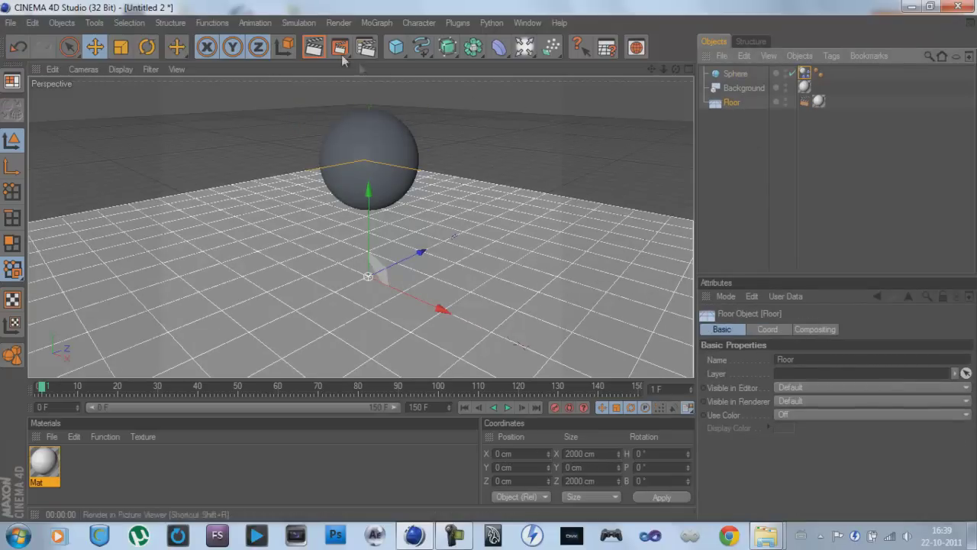
left_click(299, 23)
mouse_move(321, 57)
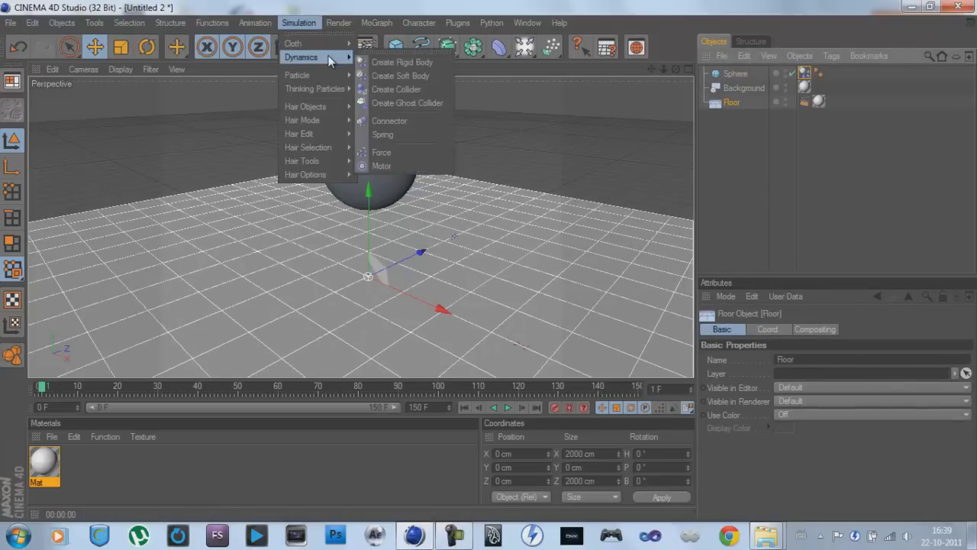
left_click(396, 89)
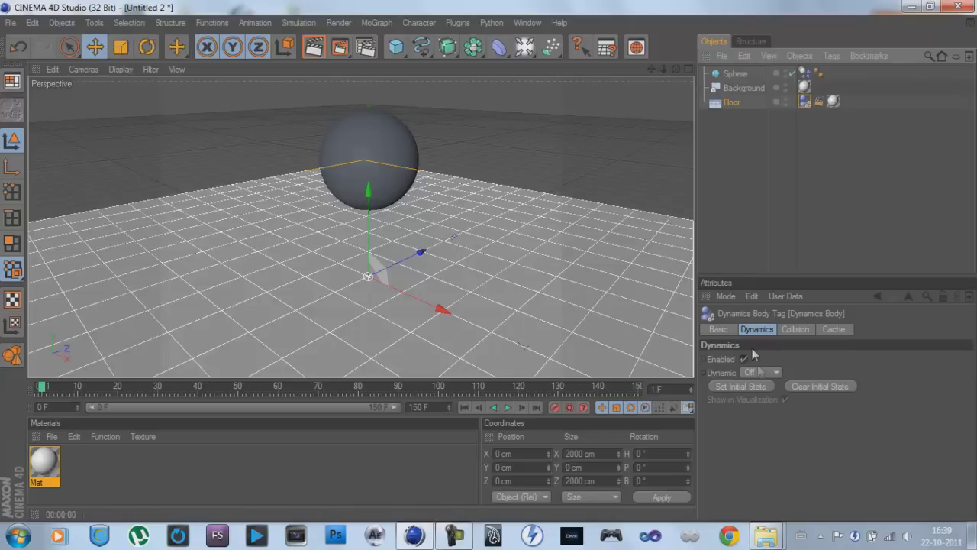
- Set the Floor's collision Bounce to 100 %
left_click(730, 103)
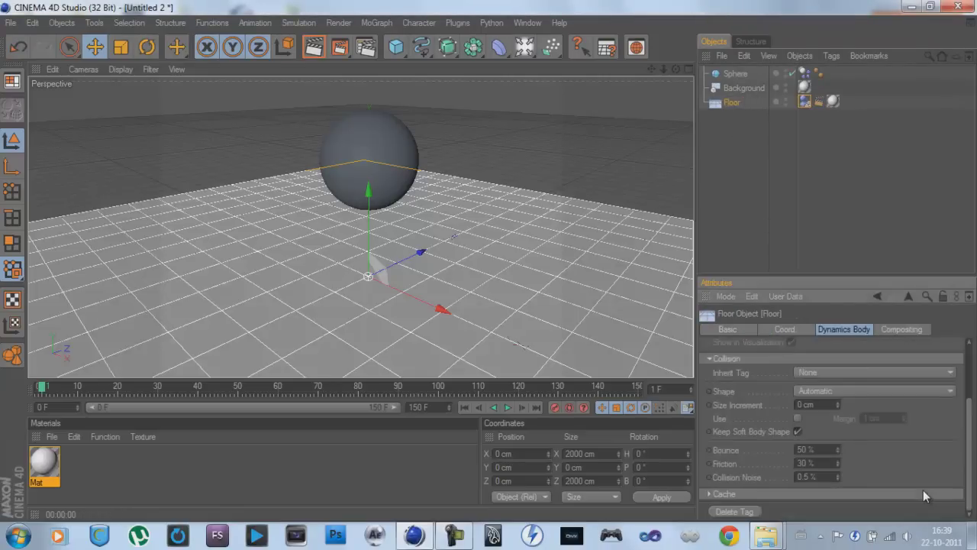
scroll(923, 489, "down", 3)
left_click(823, 450)
type("100")
- Set the sphere's collision Bounce to 100 %
left_click(735, 74)
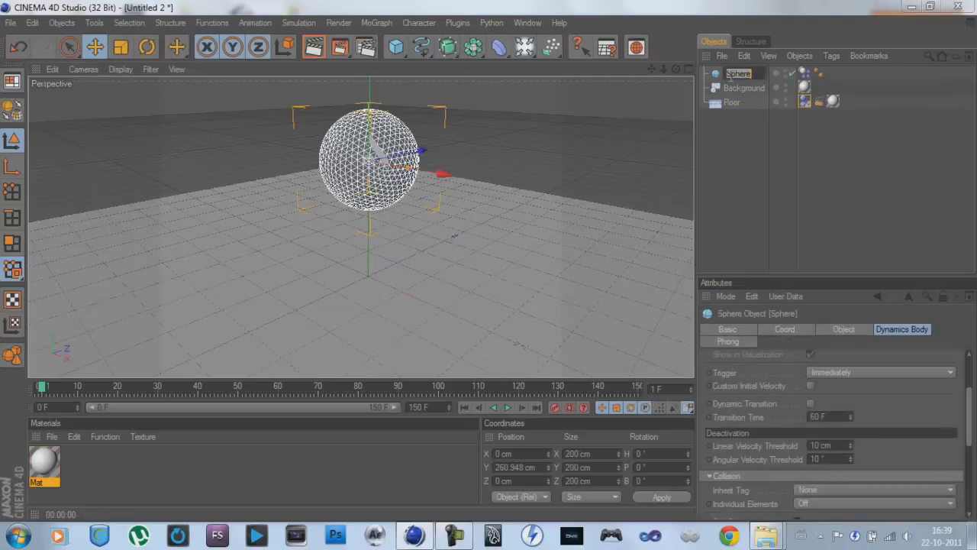
left_click(876, 420)
scroll(875, 408, "up", 3)
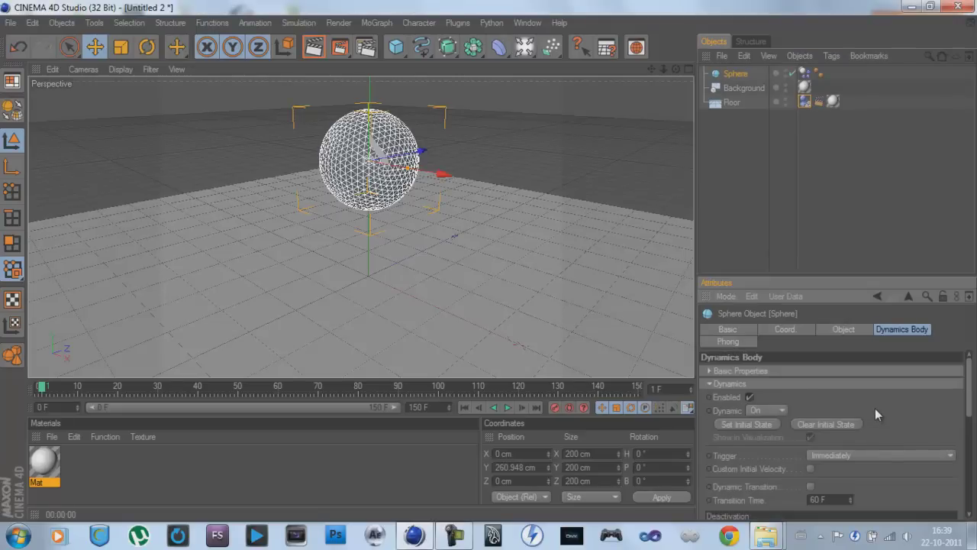
scroll(875, 408, "down", 6)
scroll(876, 413, "down", 2)
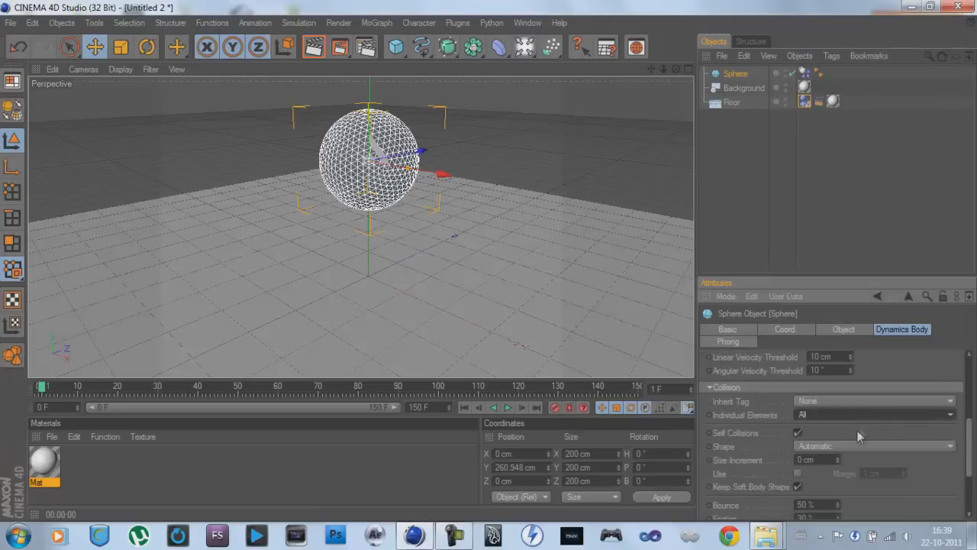
scroll(833, 500, "down", 3)
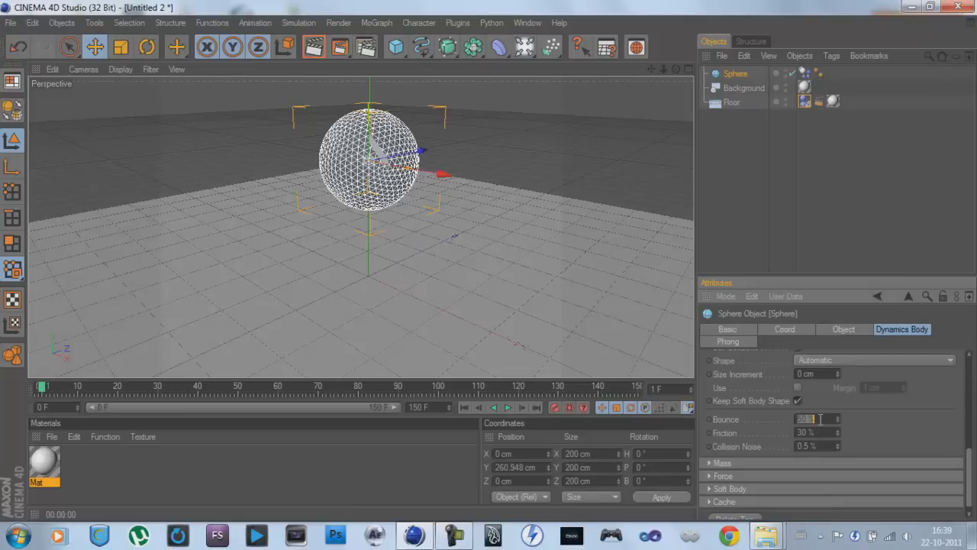
double_click(817, 418)
type("100")
key("Return")
- Play the simulation, rewind to frame 0, replay, and pause at frame 60
left_click(508, 408)
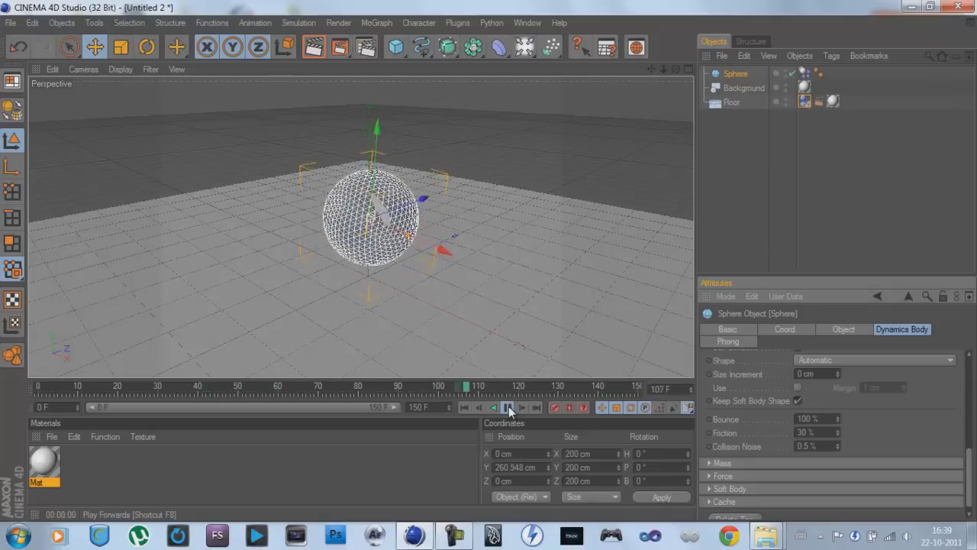
left_click(508, 408)
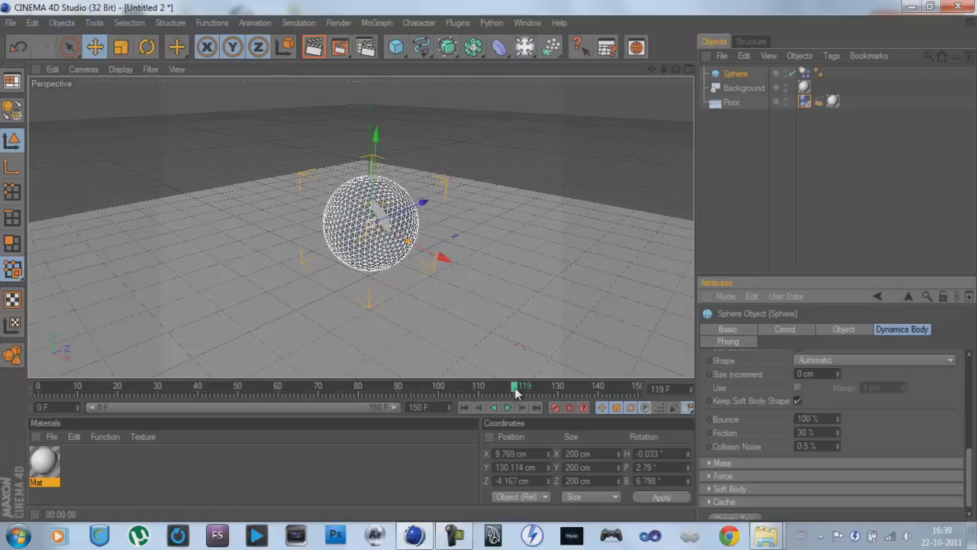
left_click(360, 390)
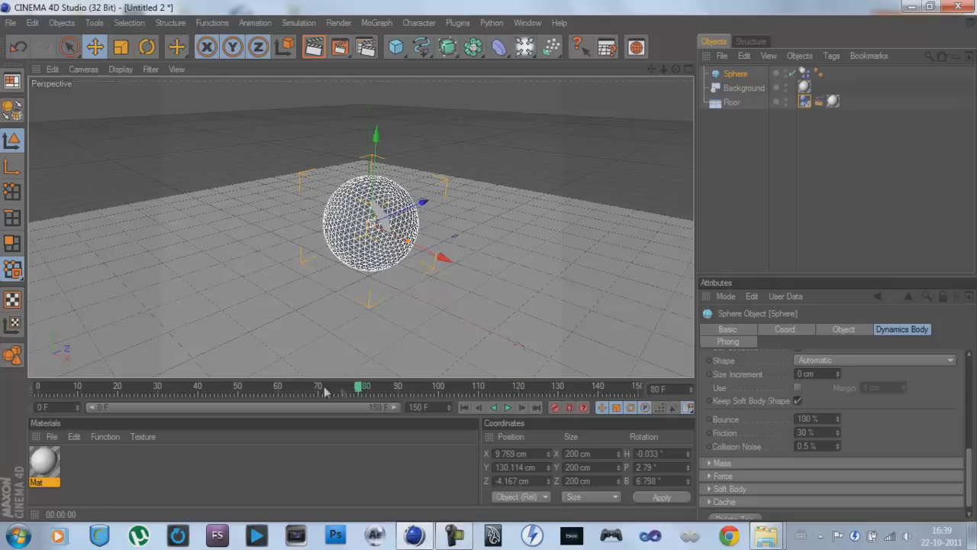
left_click(38, 390)
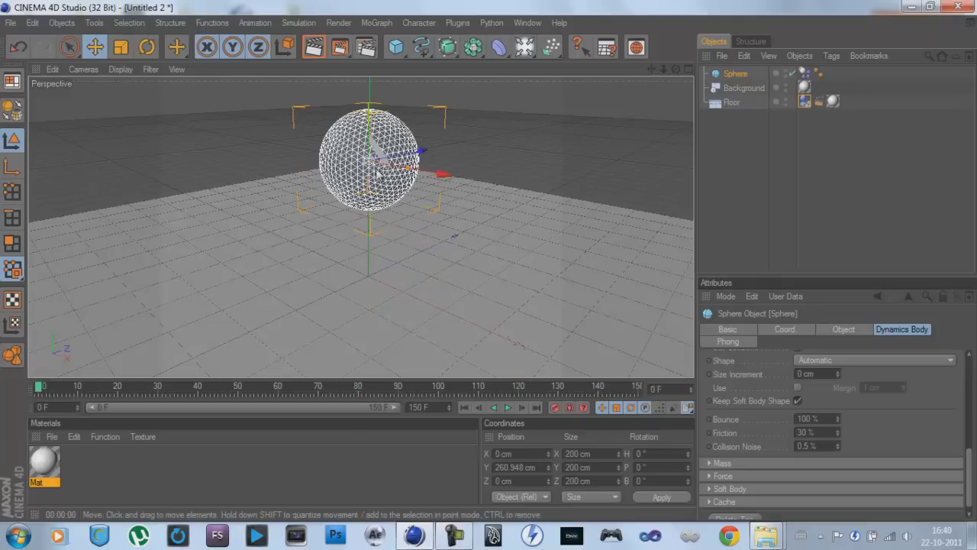
left_click(507, 410)
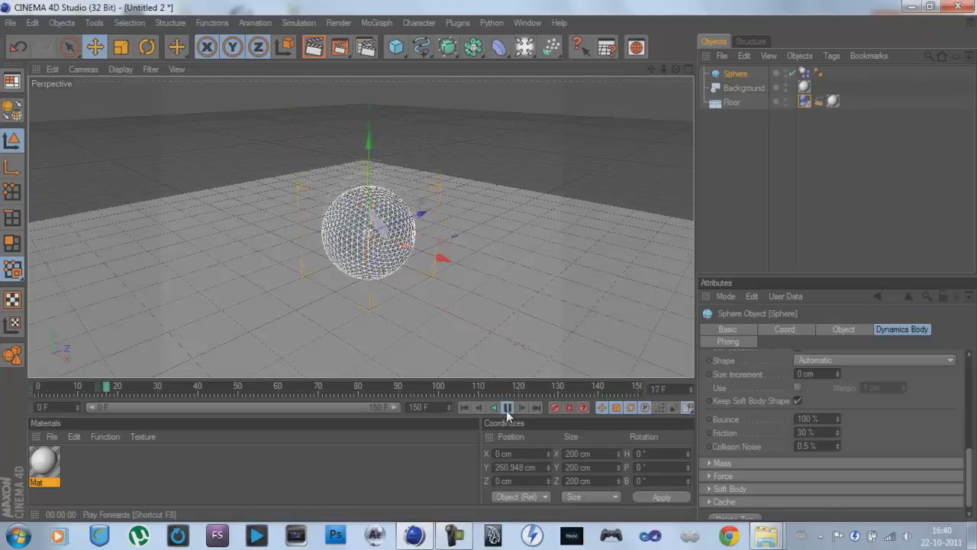
left_click(507, 409)
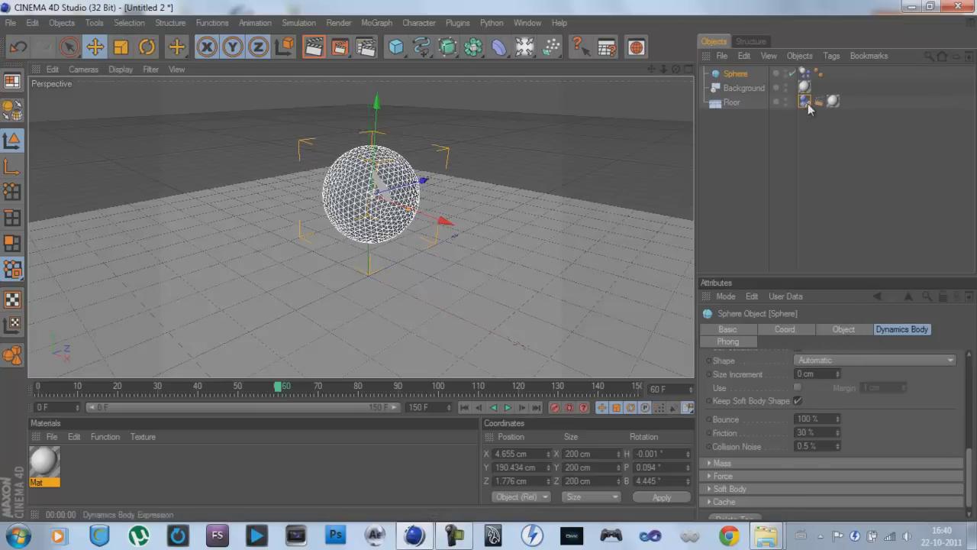
- Keyframe the sphere's Soft Body setting as Off at frame 60
left_click(805, 74)
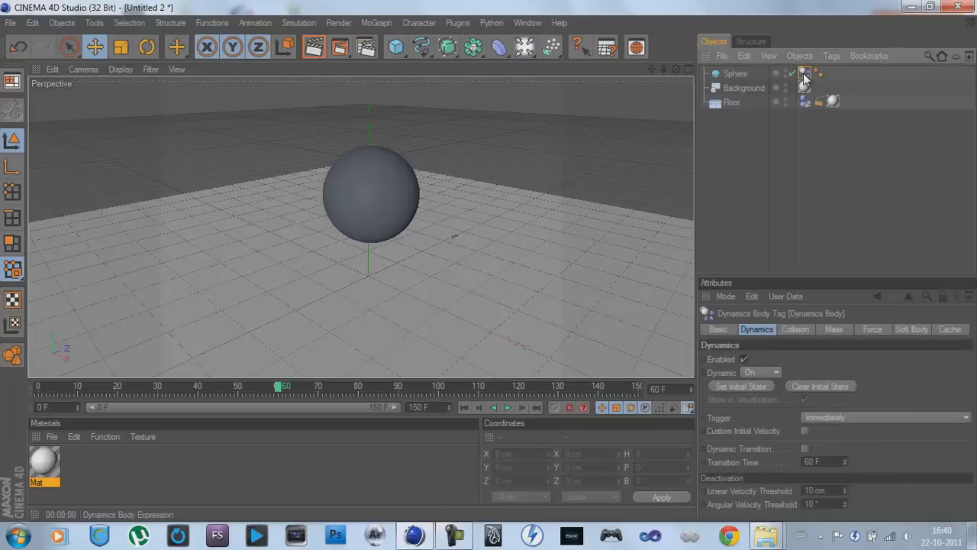
left_click(909, 329)
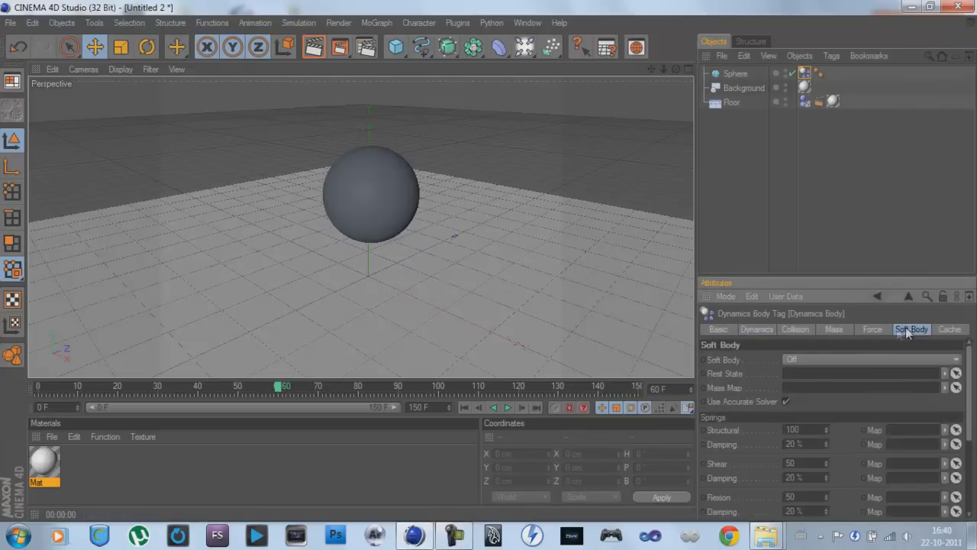
left_click(704, 361)
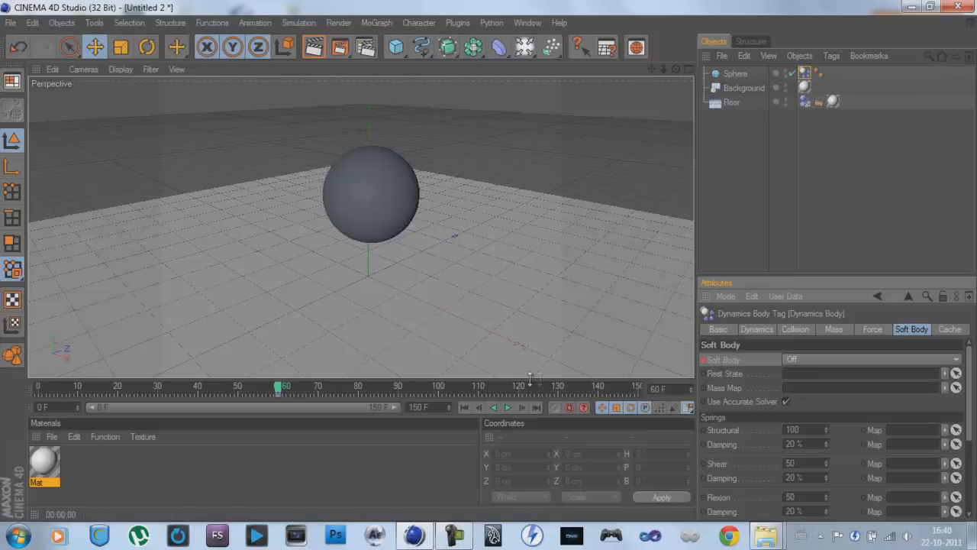
- At frame 64, set Soft Body to Made of Polygons/Lines
left_click(287, 391)
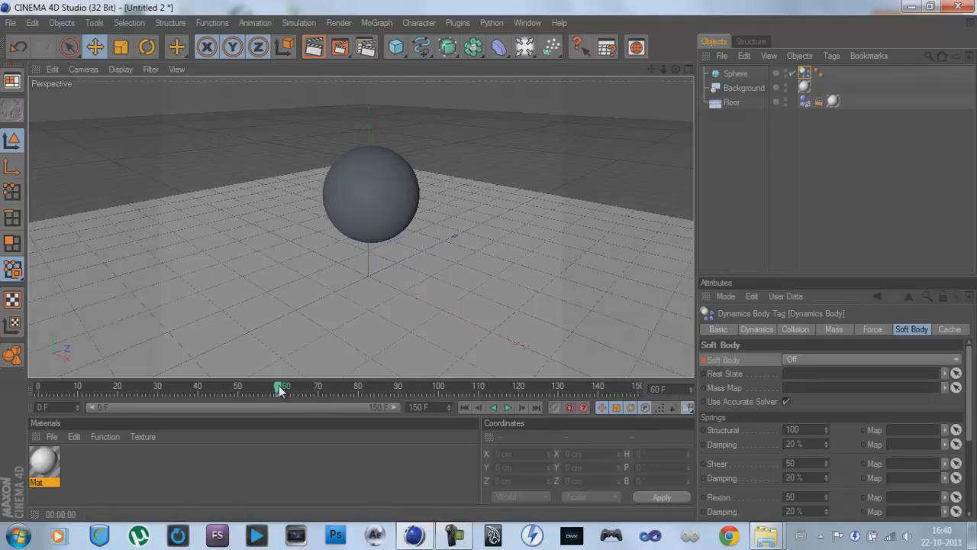
left_click_drag(288, 391, 294, 391)
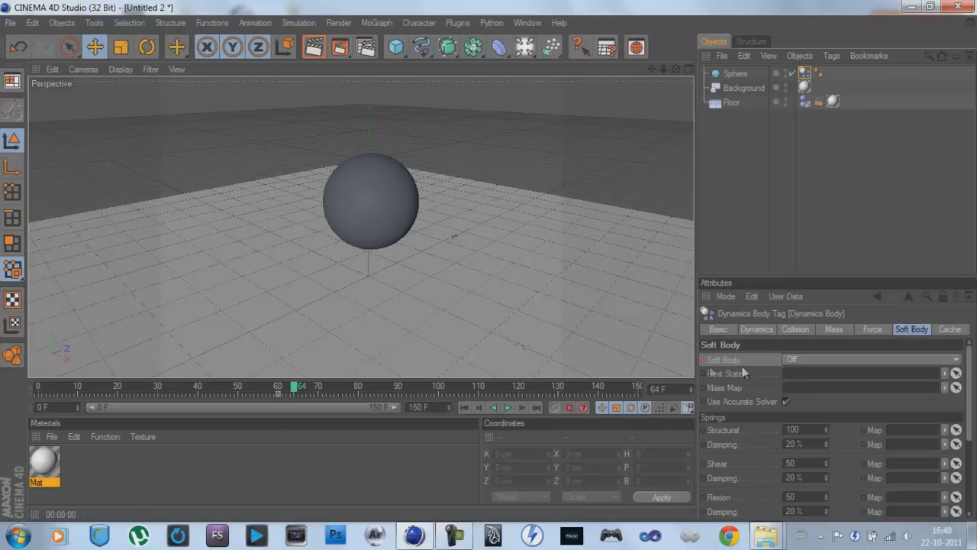
left_click(810, 360)
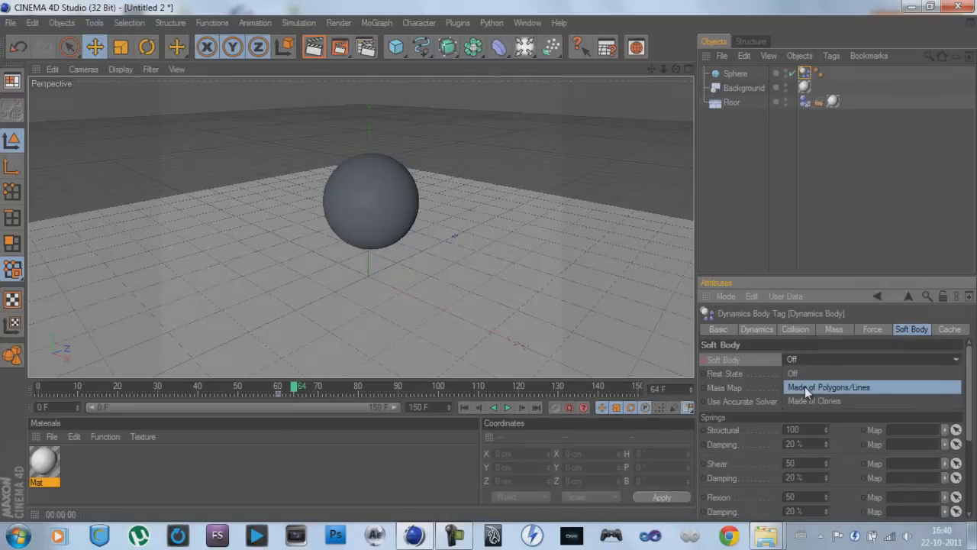
left_click(805, 386)
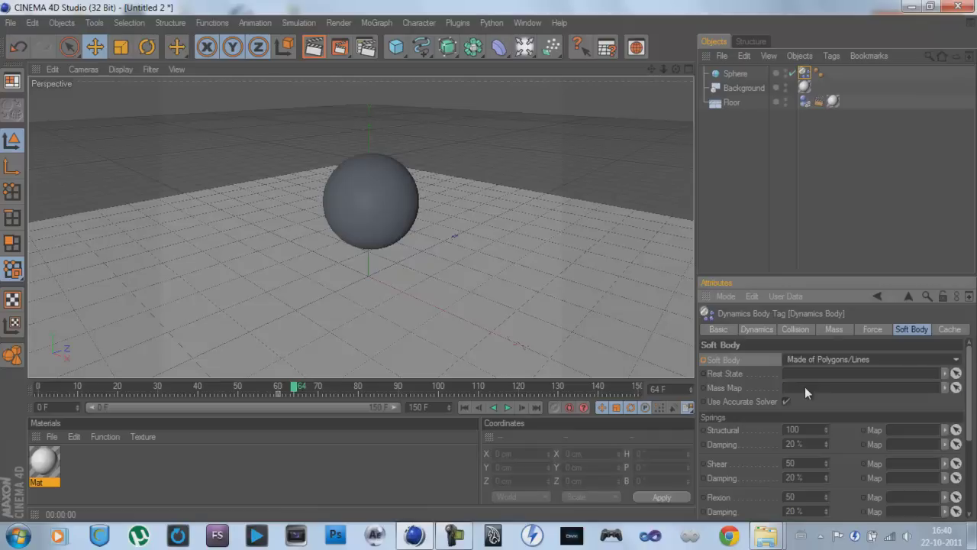
- Keyframe the soft body at frame 64 with Structural springs 150 and Shape Conservation Stiffness 6
left_click(704, 359, "ctrl")
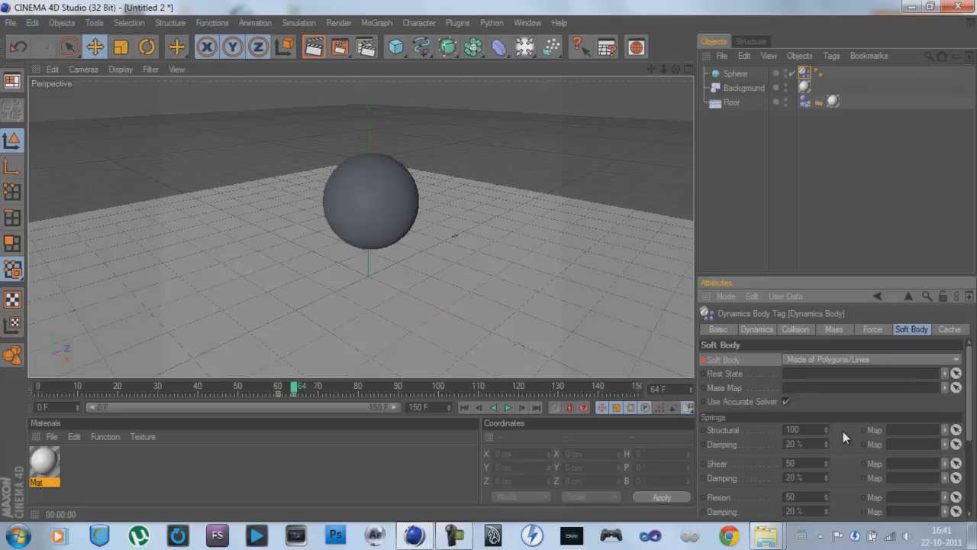
scroll(843, 431, "down", 3)
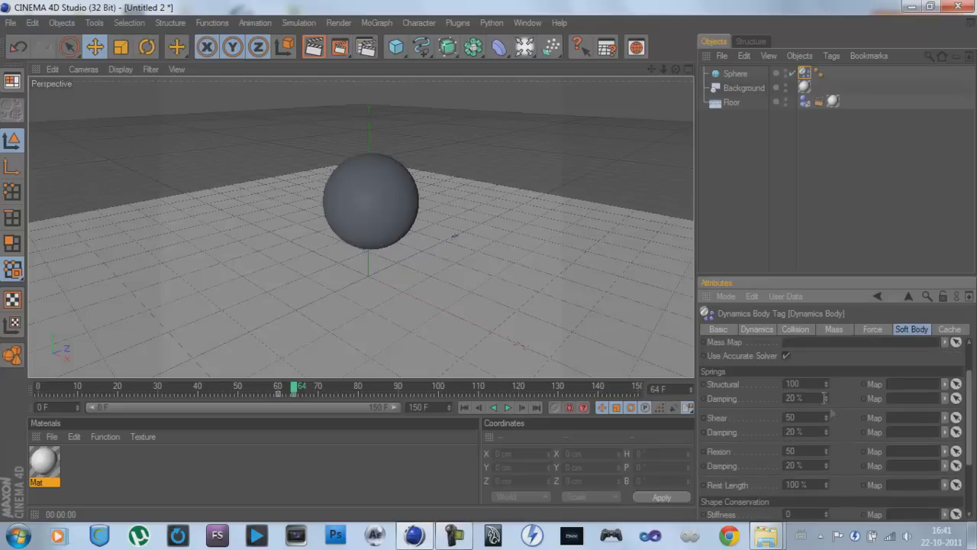
double_click(811, 384)
type("150")
scroll(843, 466, "down", 3)
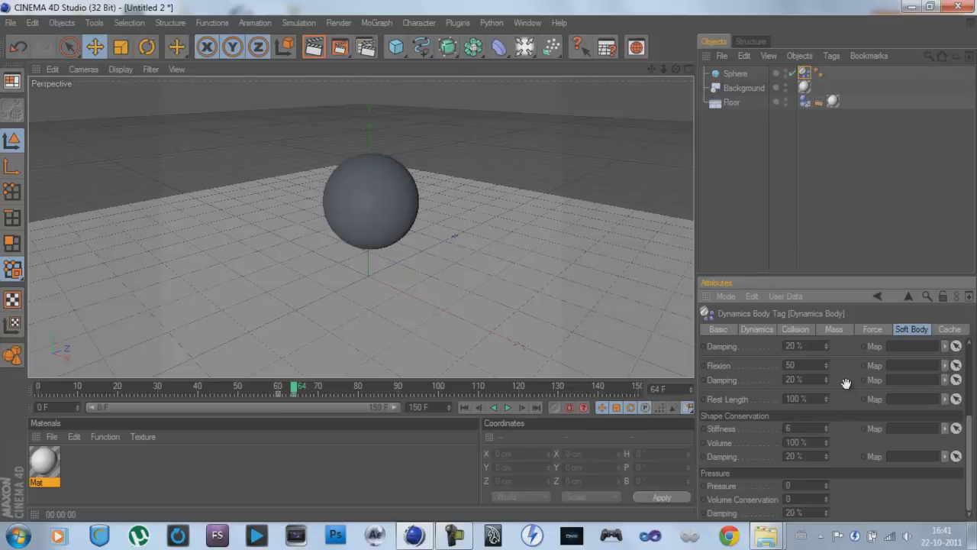
scroll(846, 384, "up", 4)
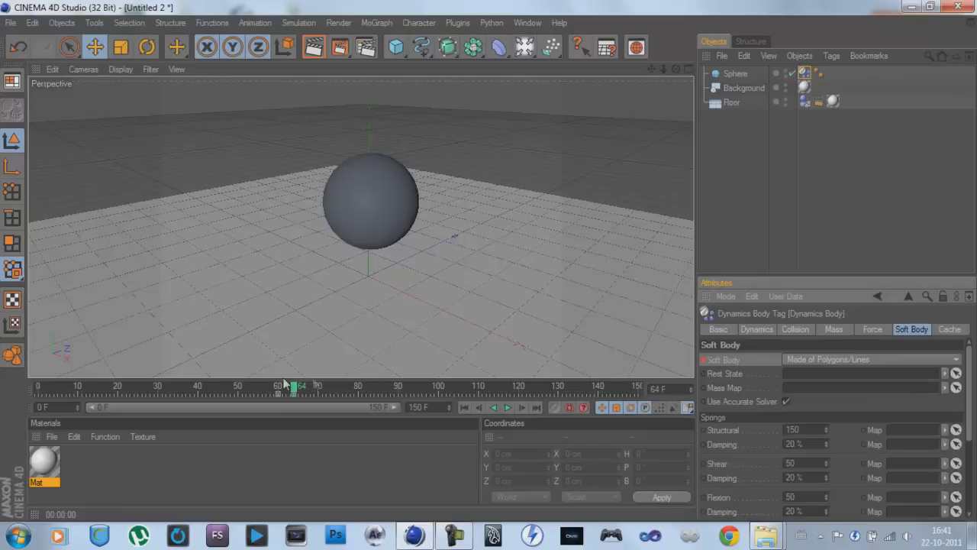
- Play the animation from frame 0 to watch the sphere squash, then orbit down toward floor level
left_click(37, 385)
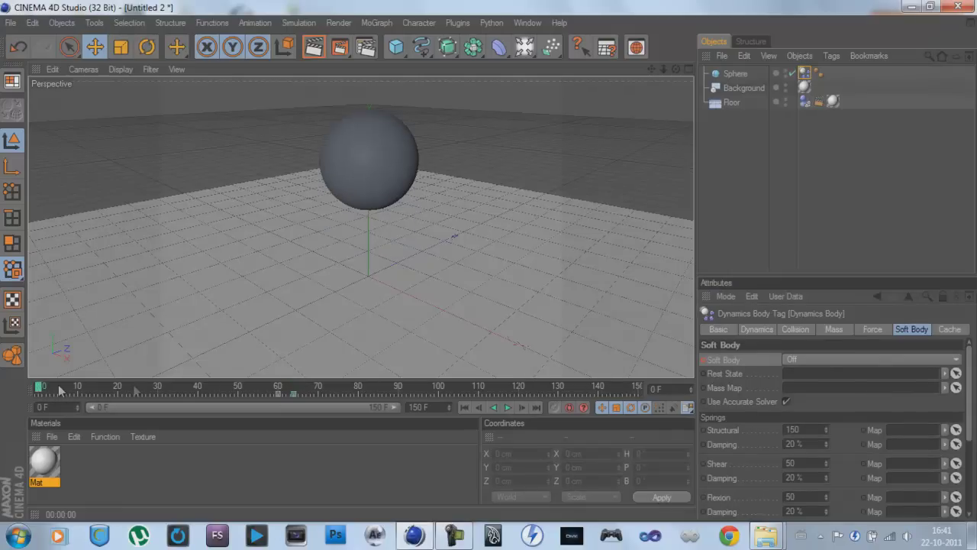
left_click(503, 409)
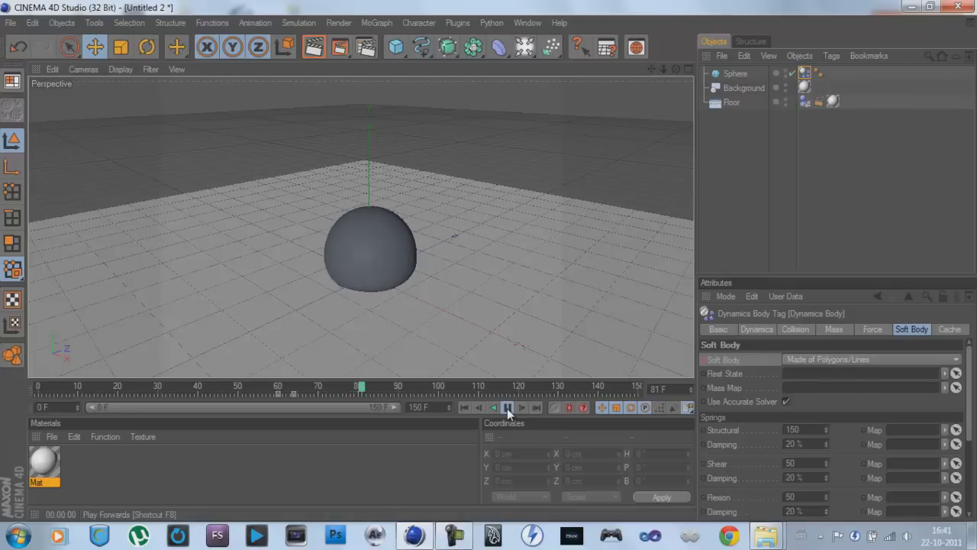
left_click(507, 408)
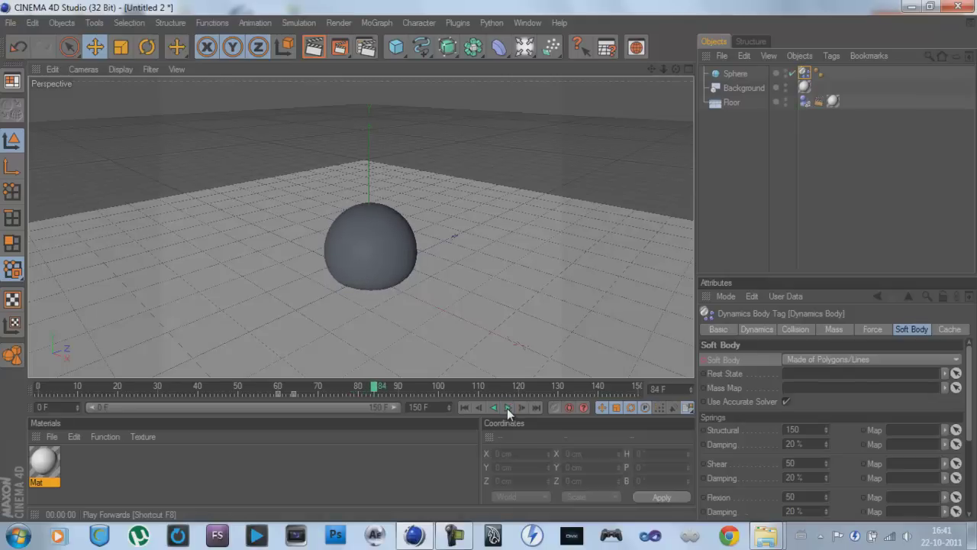
left_click(676, 69)
left_click_drag(489, 293, 489, 267)
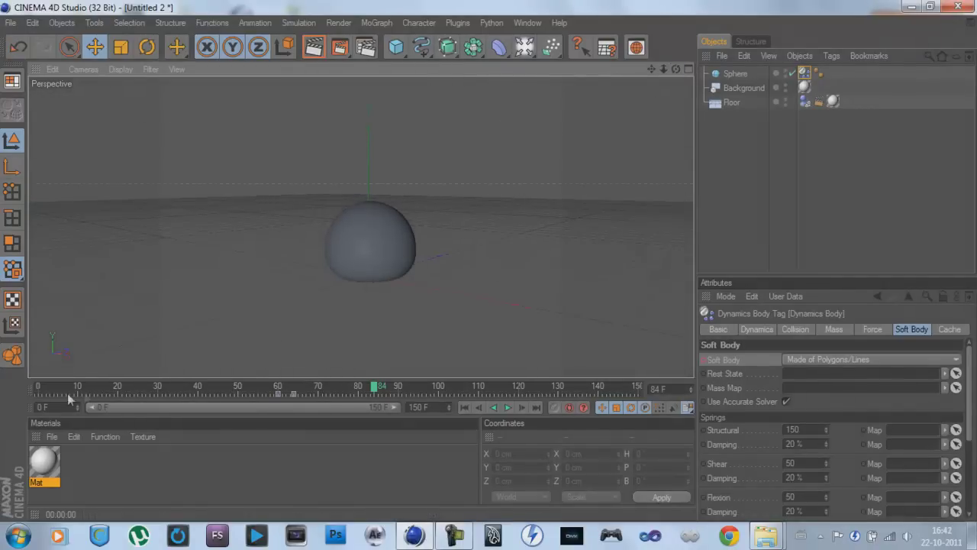
- Return to frame 0 and set the animation end frame to 110
left_click(34, 388)
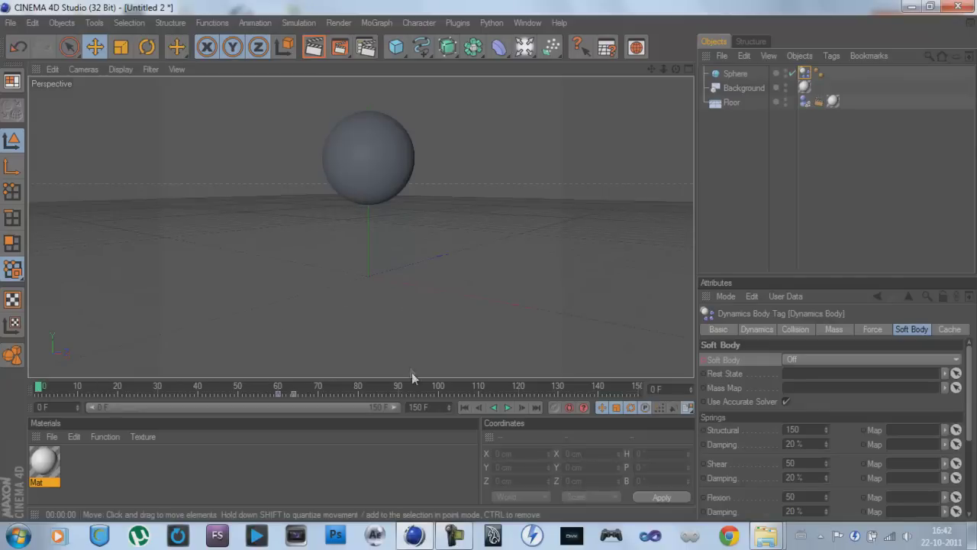
double_click(434, 405)
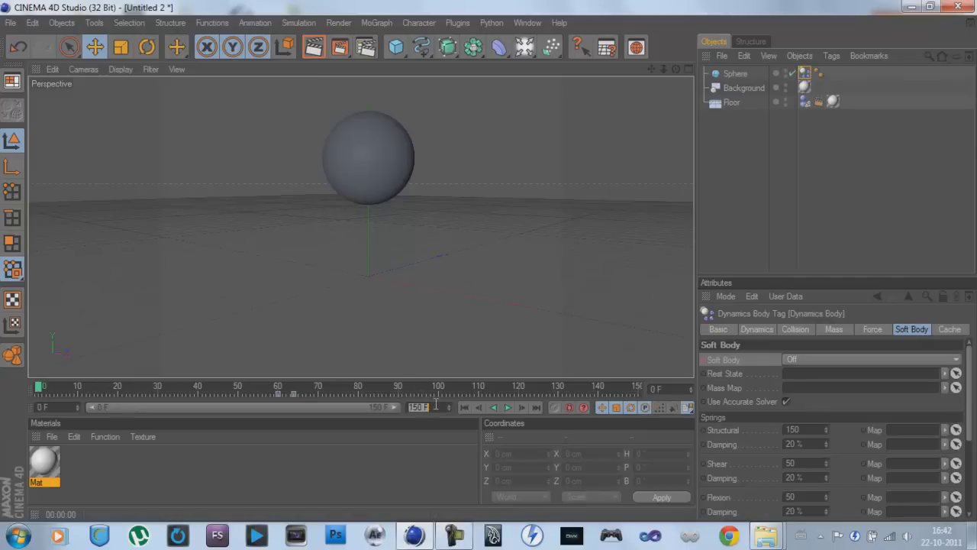
type("110")
key("Return")
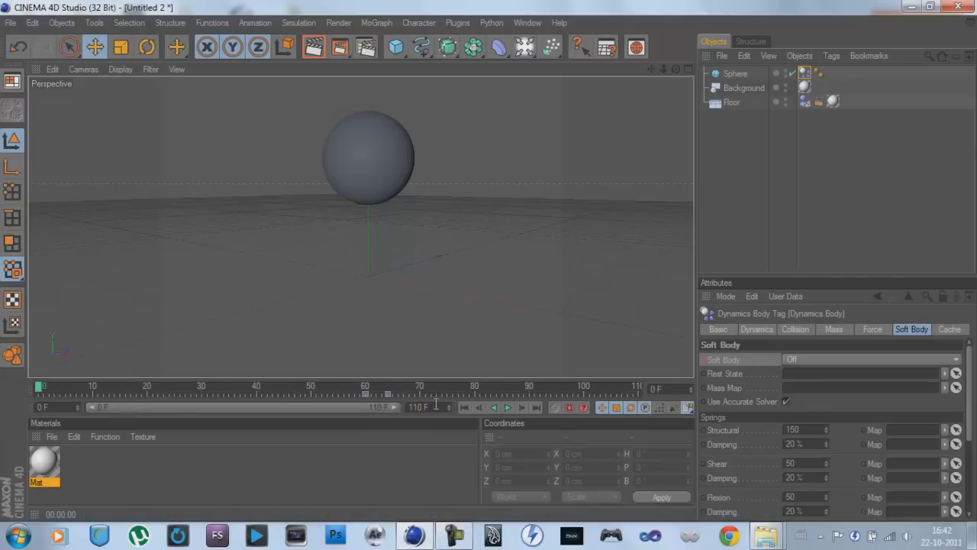
- Copy and paste the sphere, moving the copy right and back to about X 206, Z 373 cm
left_click(363, 174)
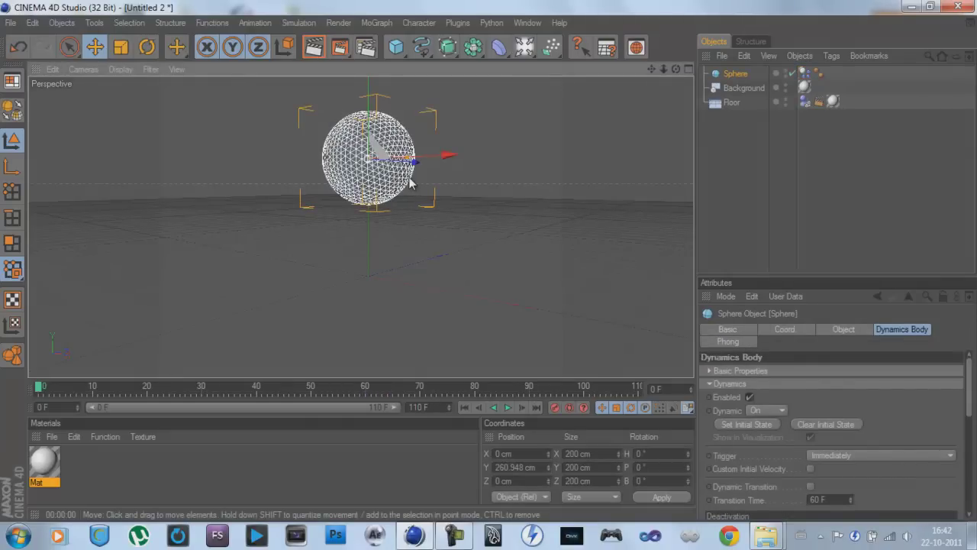
key("ctrl+c")
key("ctrl+v")
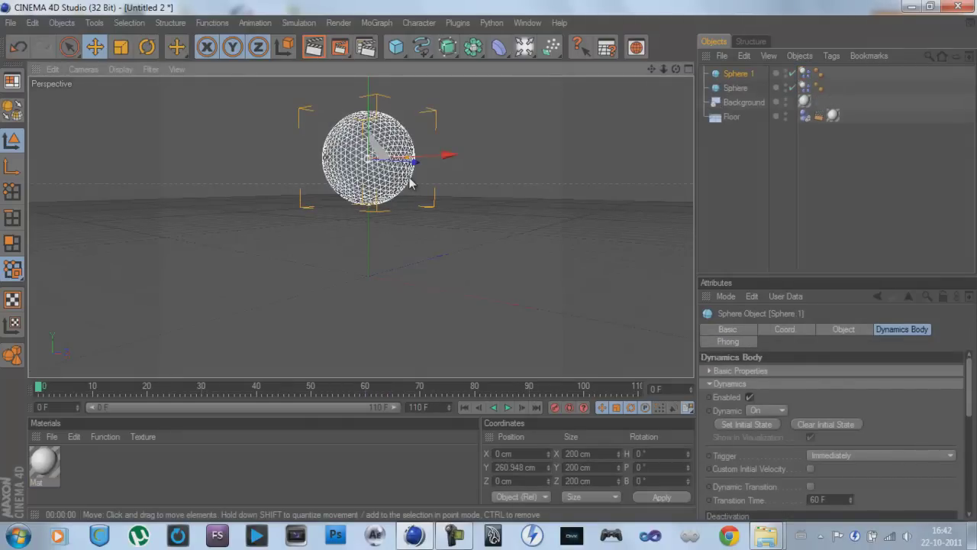
left_click_drag(451, 161, 592, 147)
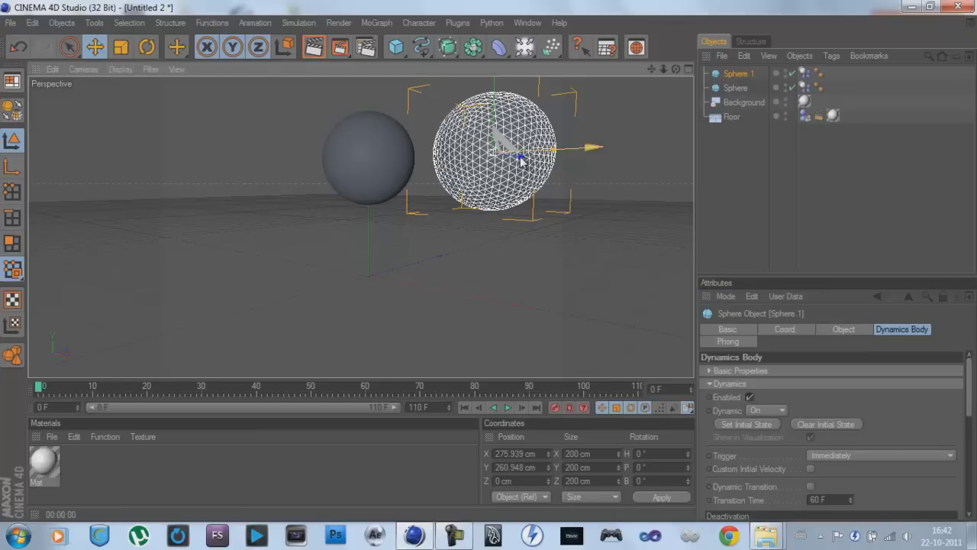
mouse_move(490, 261)
left_mouse_down()
mouse_move(500, 261)
mouse_move(492, 259)
left_mouse_up()
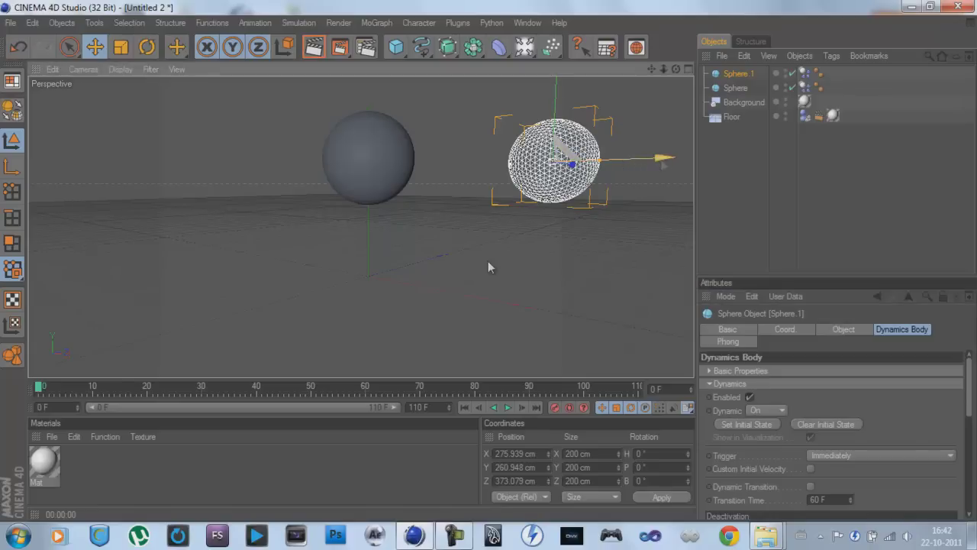
left_click_drag(661, 168, 631, 167)
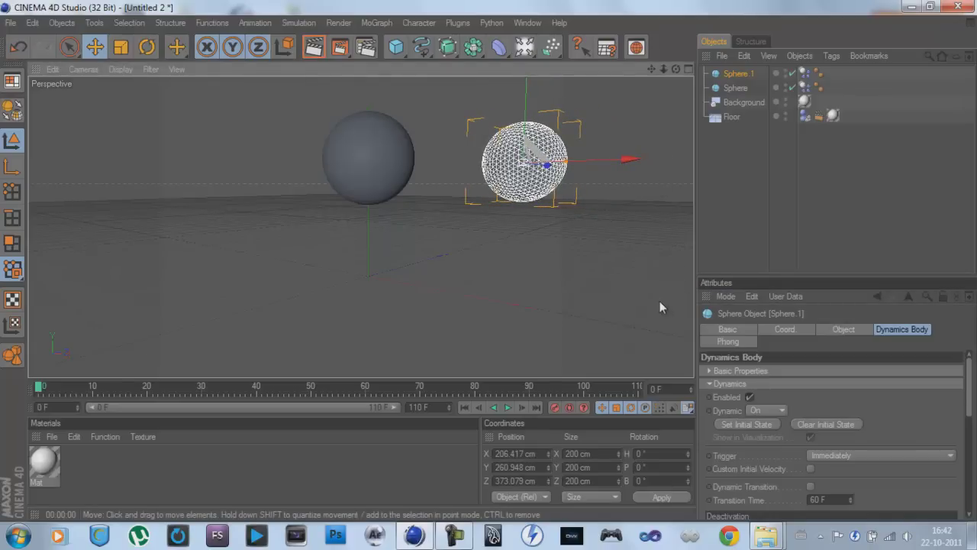
- Give Sphere.1 a 50 cm radius and 25 segments, then deselect it
left_click(735, 332)
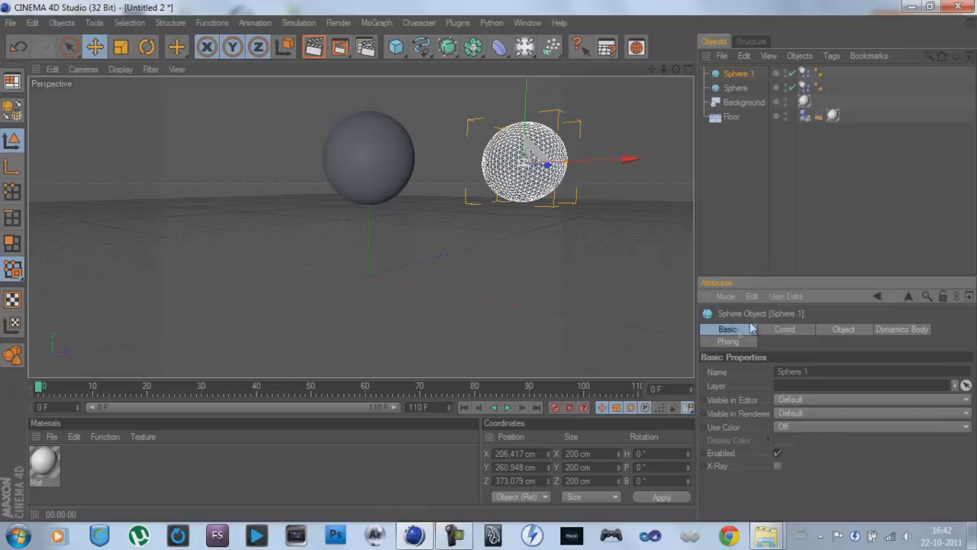
left_click(781, 328)
left_click(840, 329)
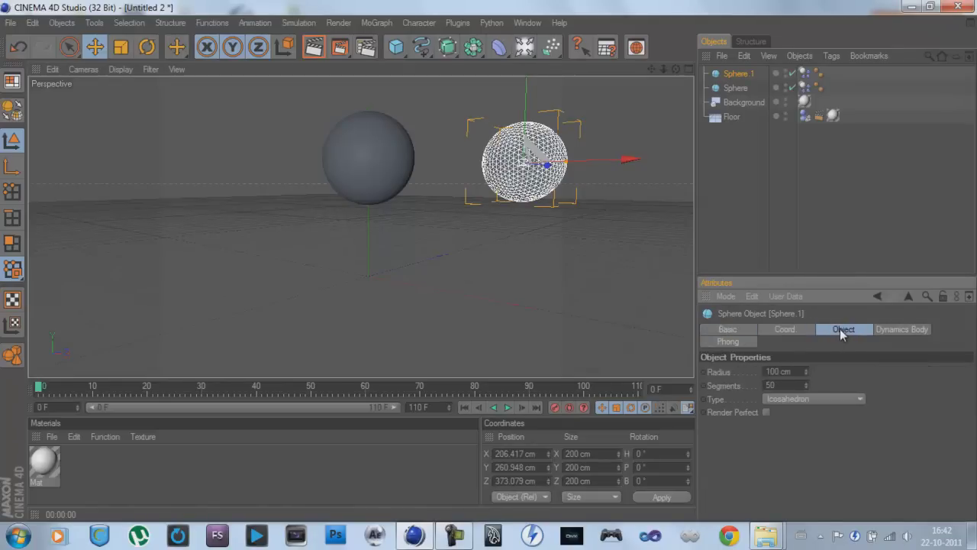
double_click(800, 371)
type("50")
key("Return")
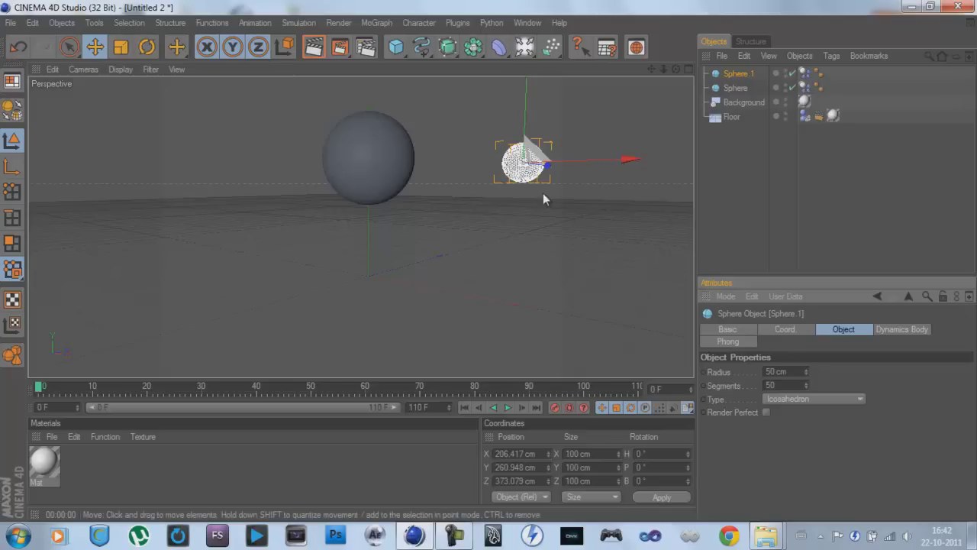
double_click(786, 384)
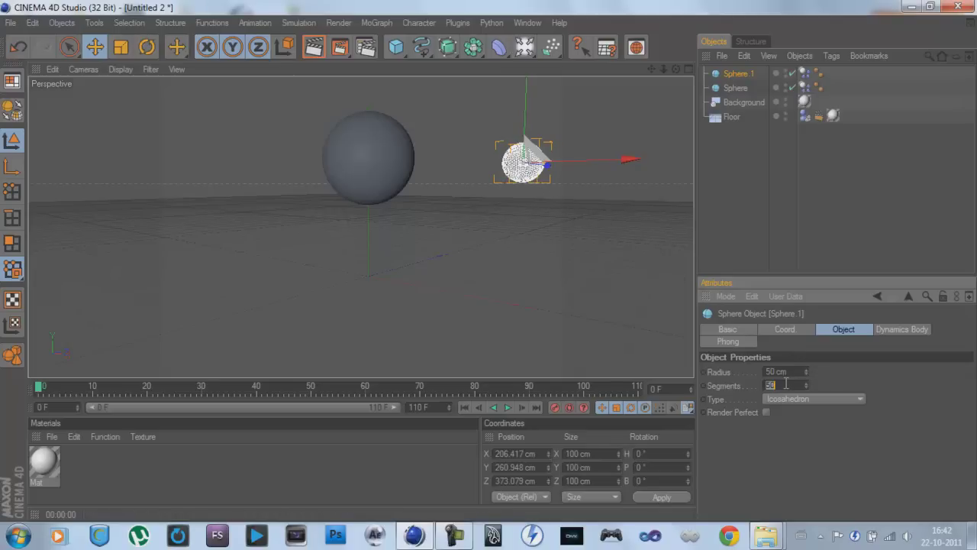
type("25")
key("Return")
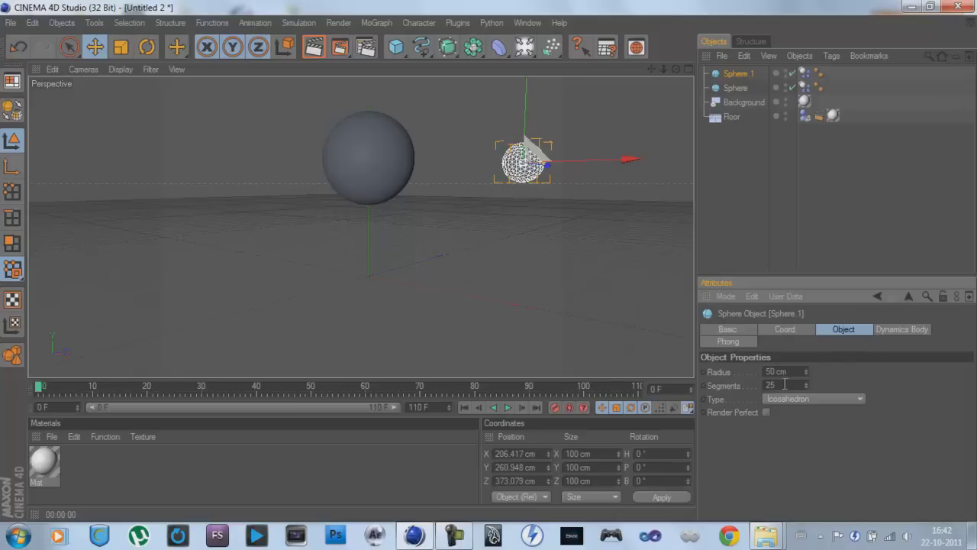
left_click(559, 231)
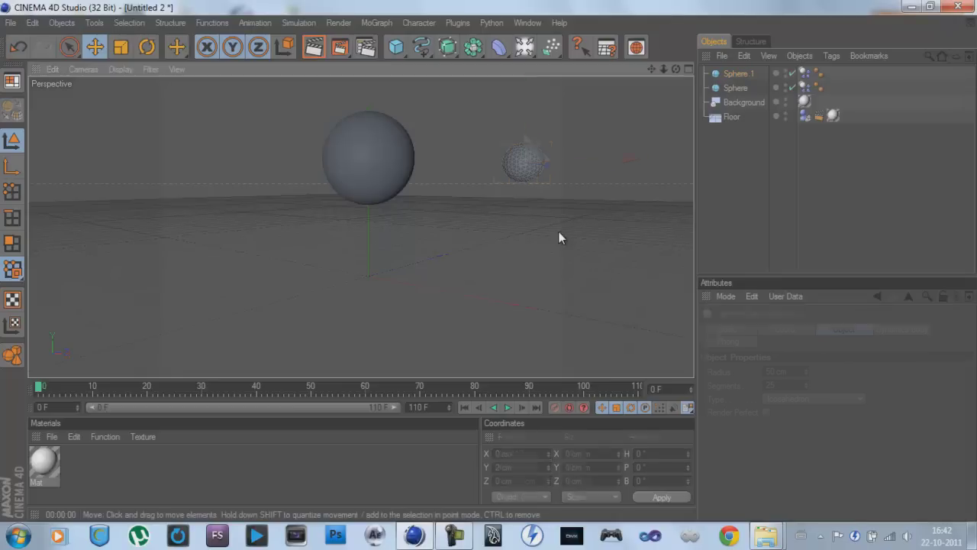
- Duplicate the small sphere as Sphere.2 and move it left of the large sphere, about X -253 cm
left_click(532, 176)
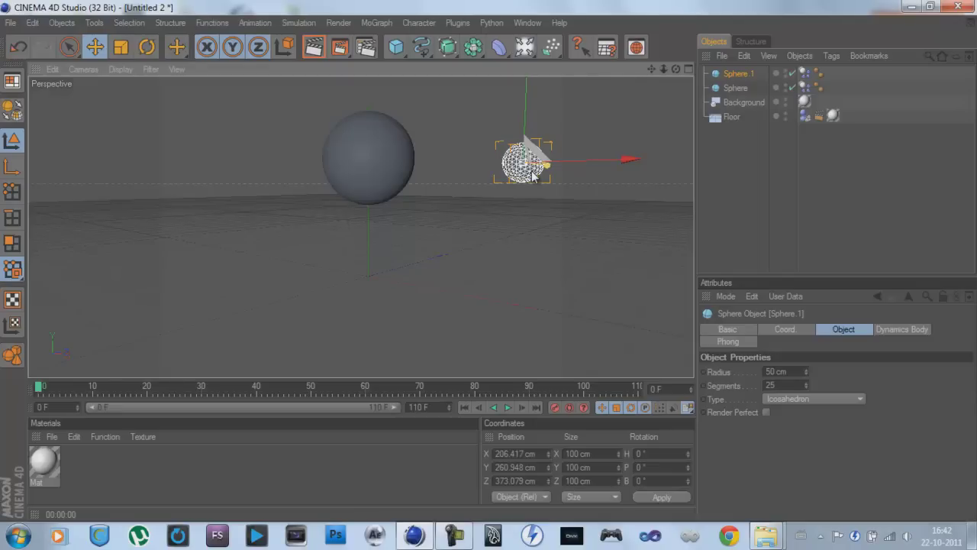
left_click(582, 161, "ctrl")
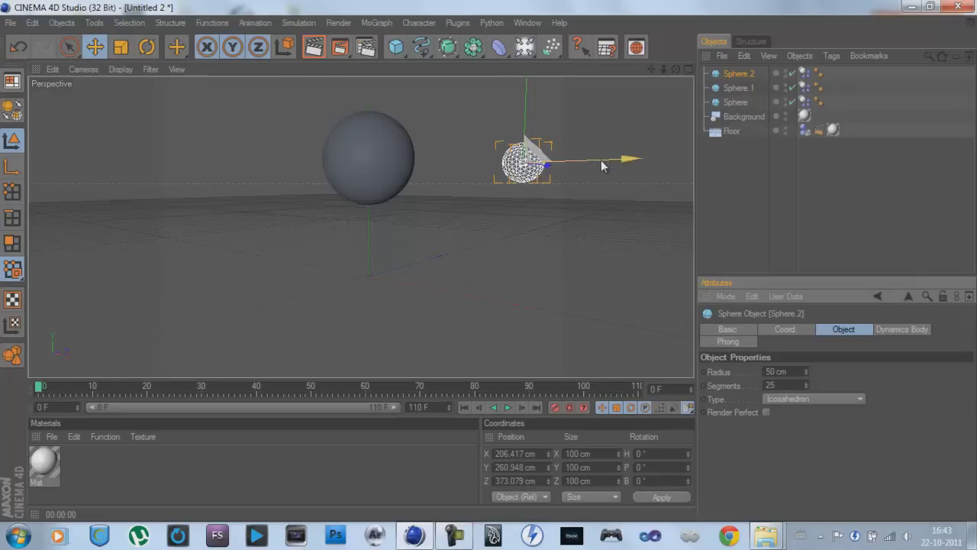
left_click_drag(601, 159, 488, 264)
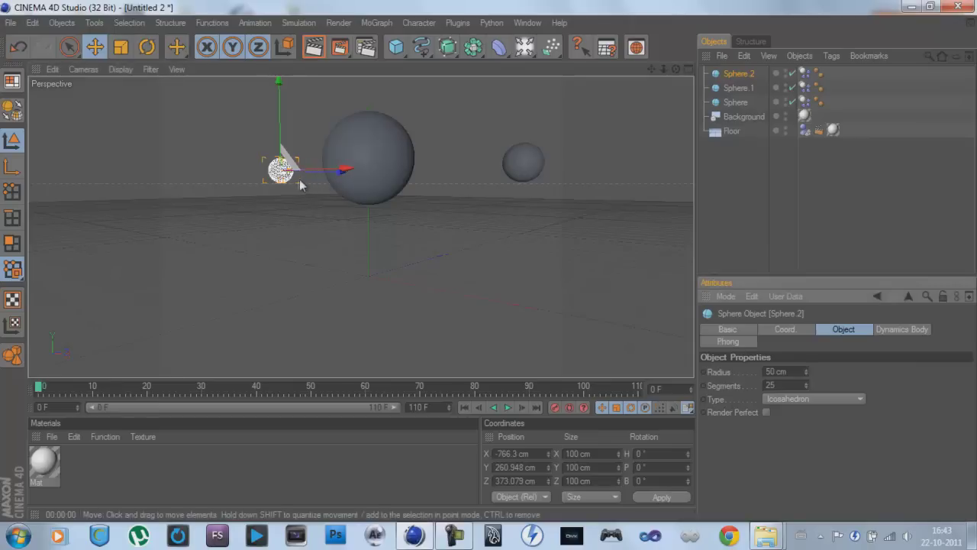
left_click_drag(489, 265, 491, 266)
left_click_drag(306, 168, 485, 262)
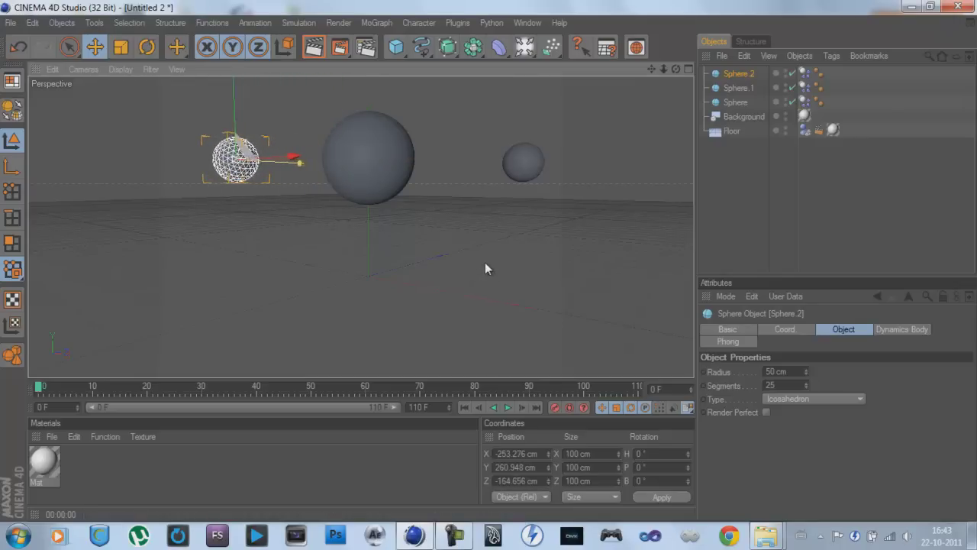
- In the four-view layout, pull Sphere.1 forward in the Top view to about Z 210 cm
middle_click(551, 122)
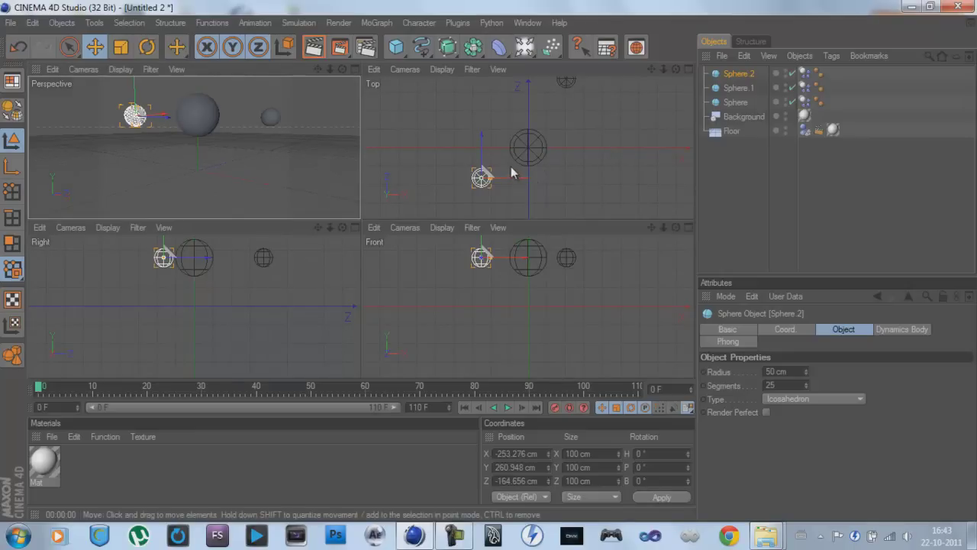
left_click(565, 83)
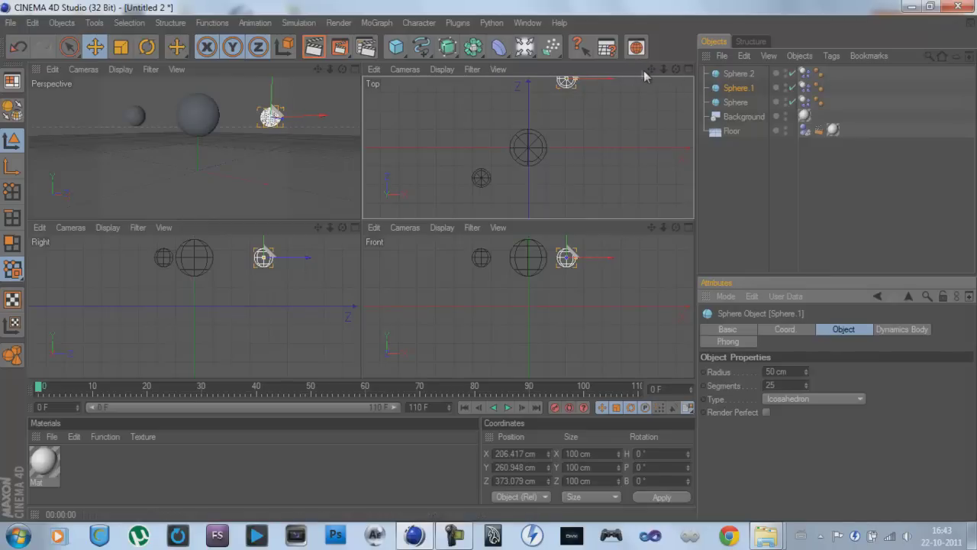
left_click_drag(652, 68, 590, 73)
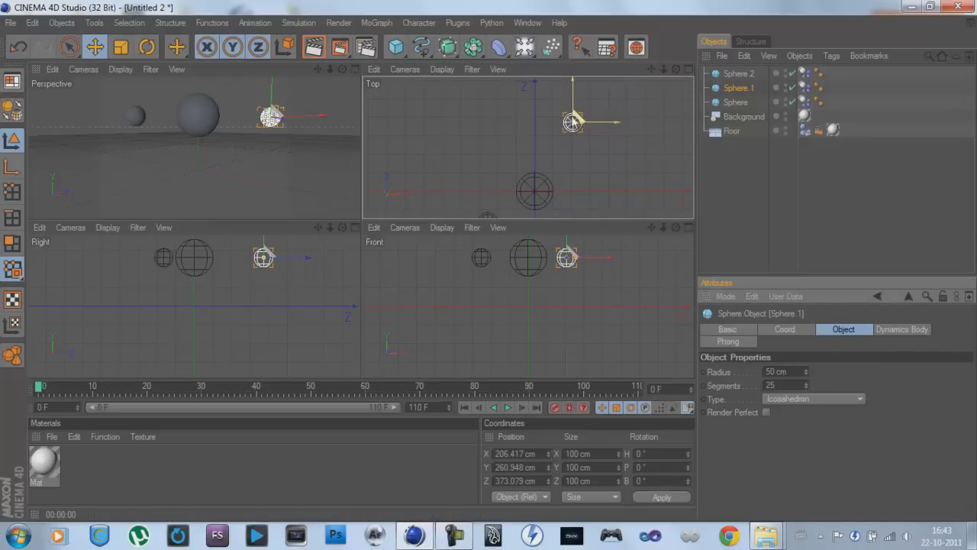
left_click_drag(574, 99, 493, 224)
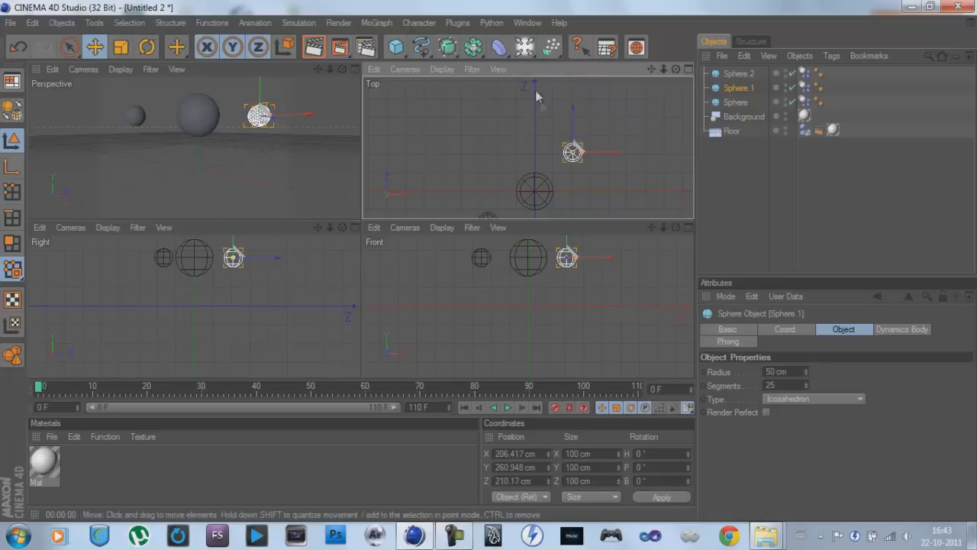
- Back in the single Perspective view, select the two small spheres and play the falling animation
middle_click(287, 144)
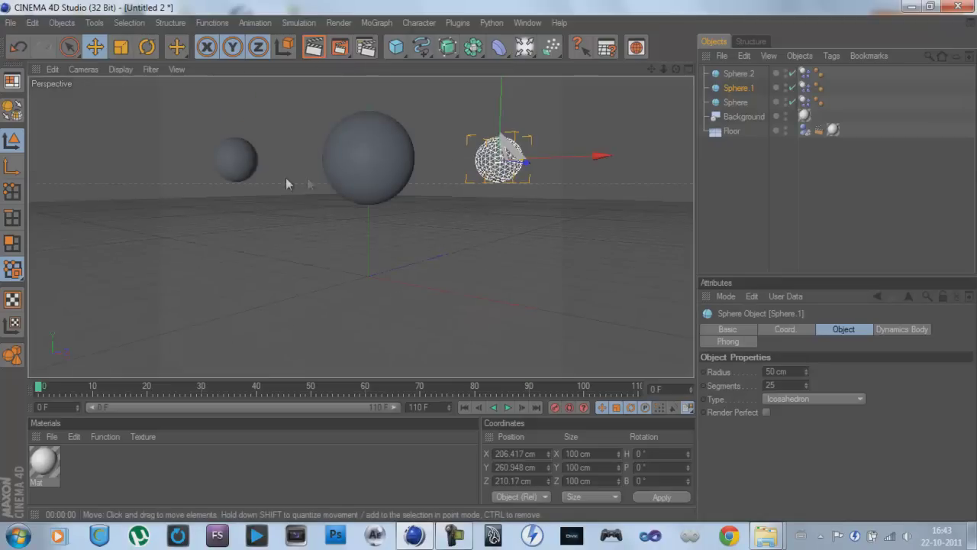
left_click(235, 159)
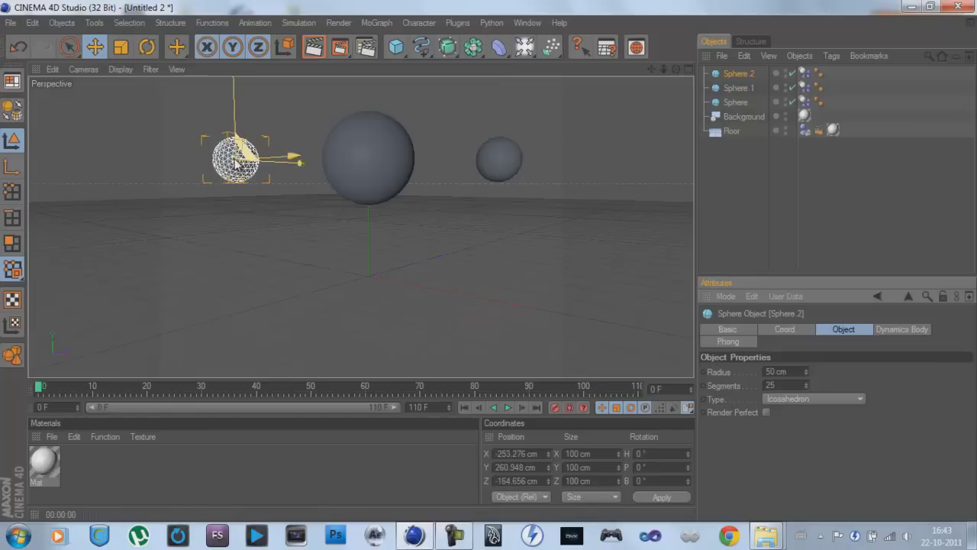
left_click(497, 159)
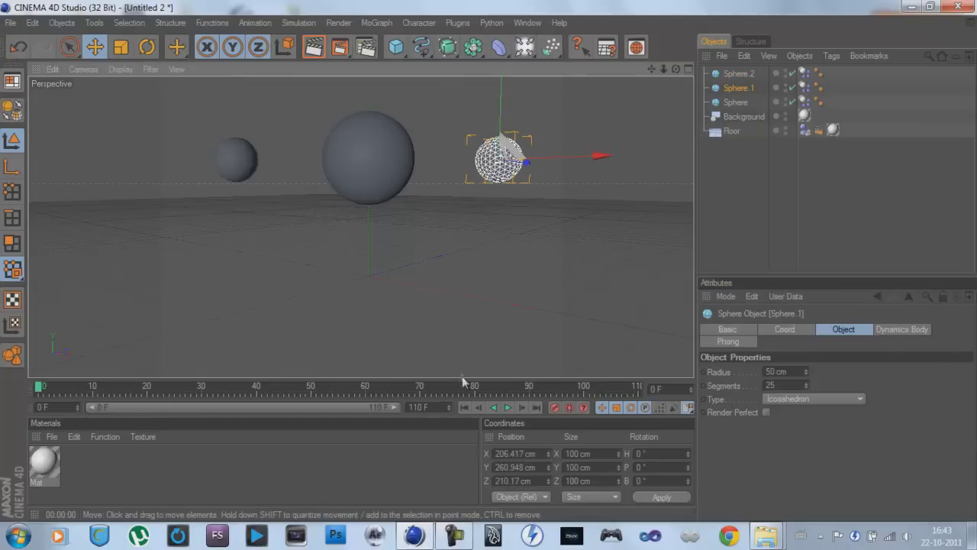
left_click(508, 408)
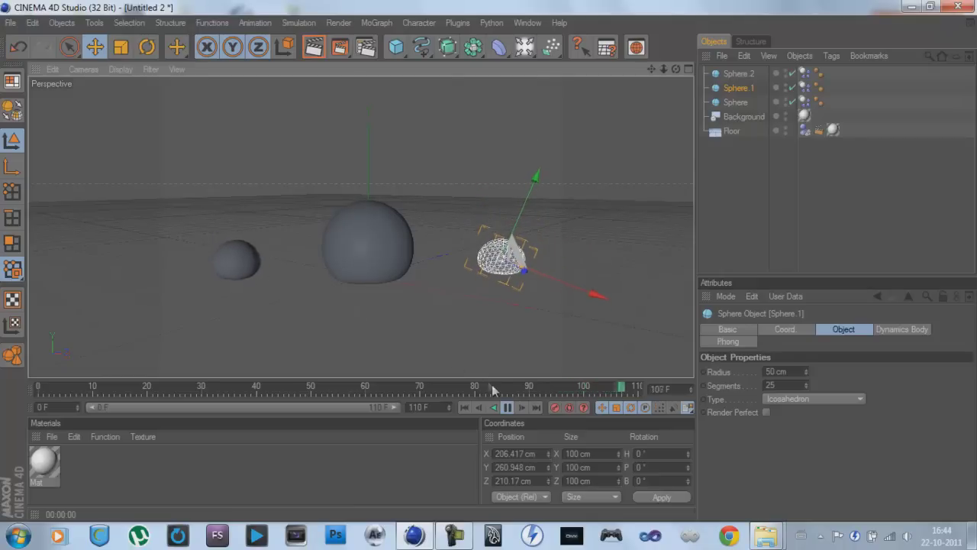
- Set the end frame and preview range to 130, then rewind to frame 0
double_click(434, 409)
type("1")
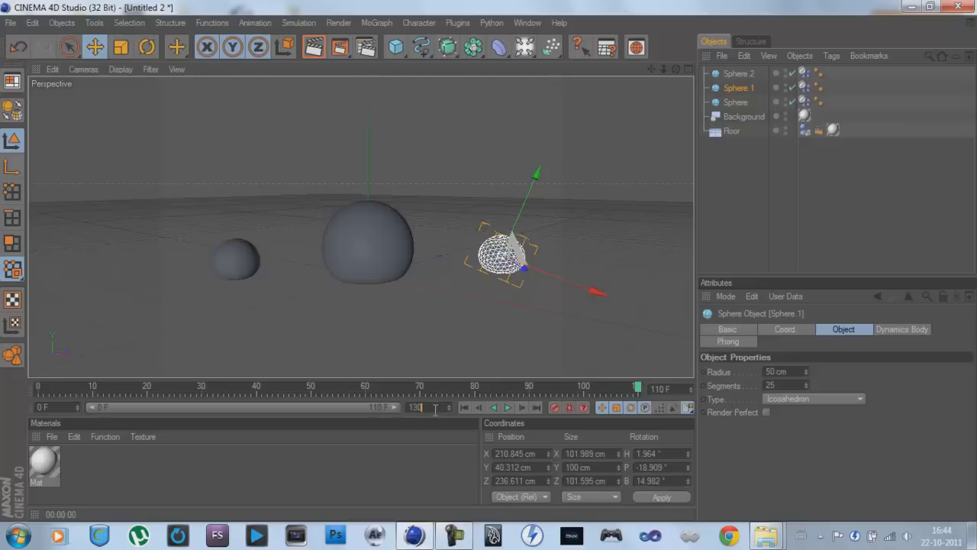
type("30")
key("Return")
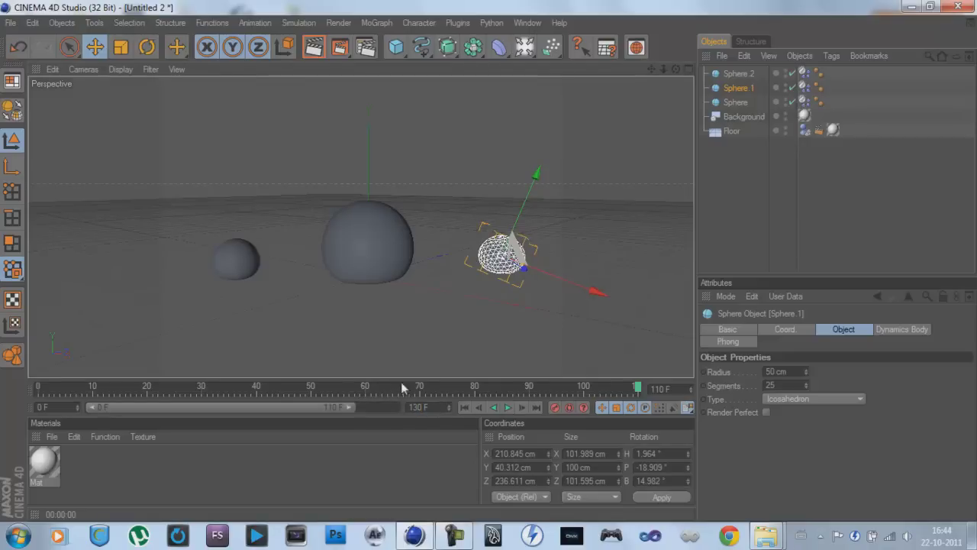
left_click_drag(349, 408, 412, 408)
left_click(36, 386)
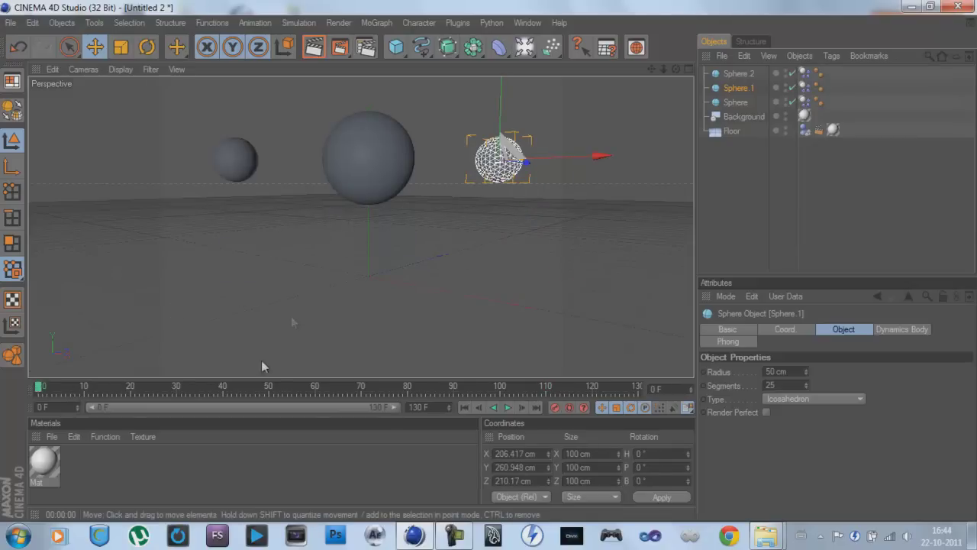
- Create a new material, Mat.1, with a near-black colour of RGB 7/10/7
double_click(151, 458)
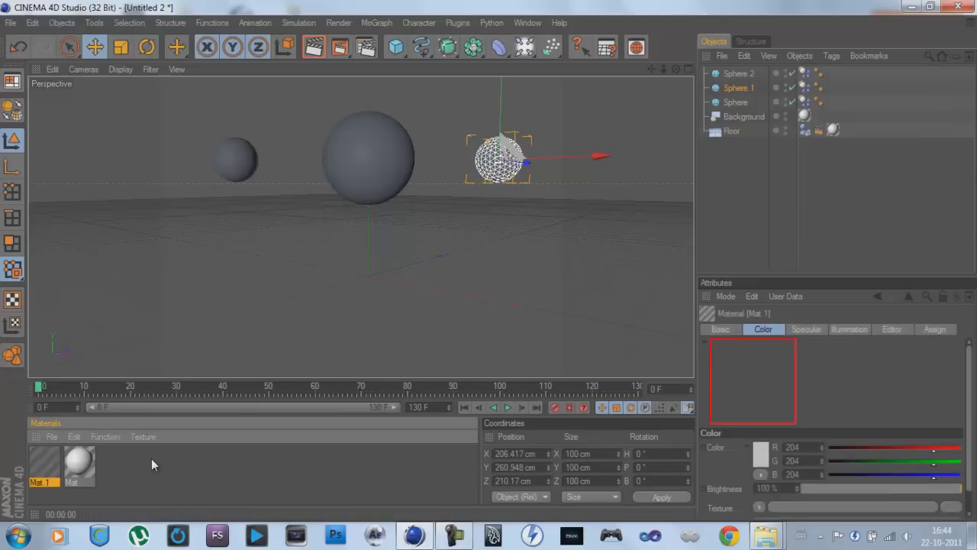
double_click(46, 466)
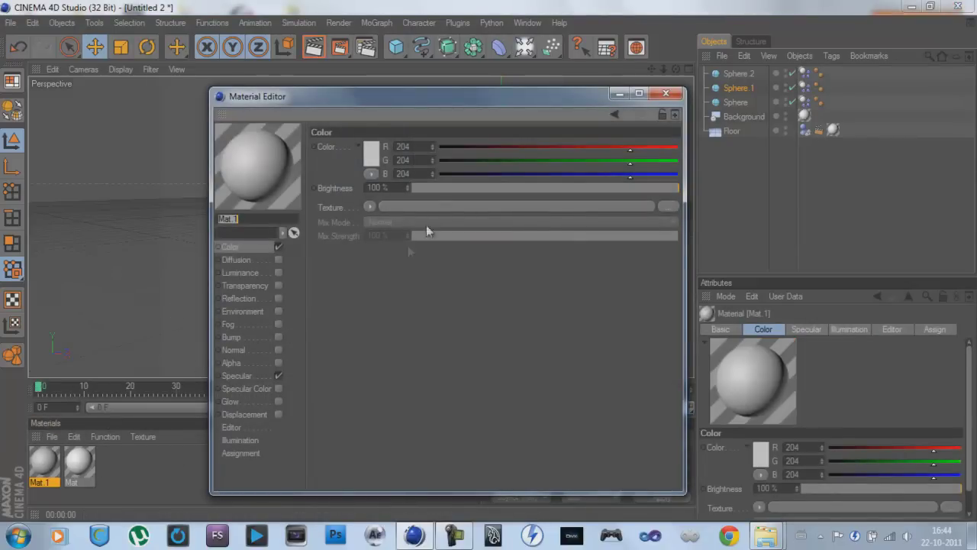
left_click(447, 175)
left_click(448, 160)
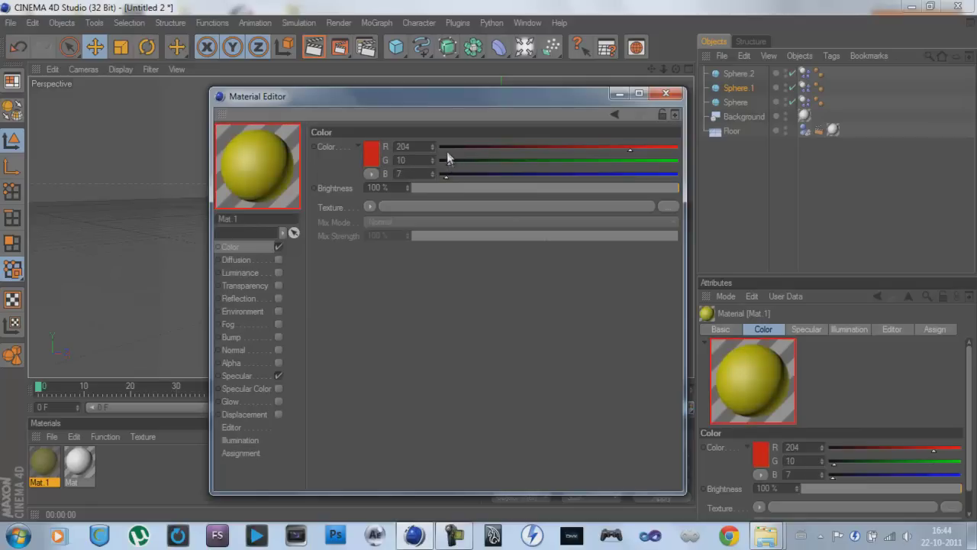
left_click(447, 147)
- Enable Mat.1's Fresnel reflection with 17% brightness and 18% mix strength
left_click(250, 298)
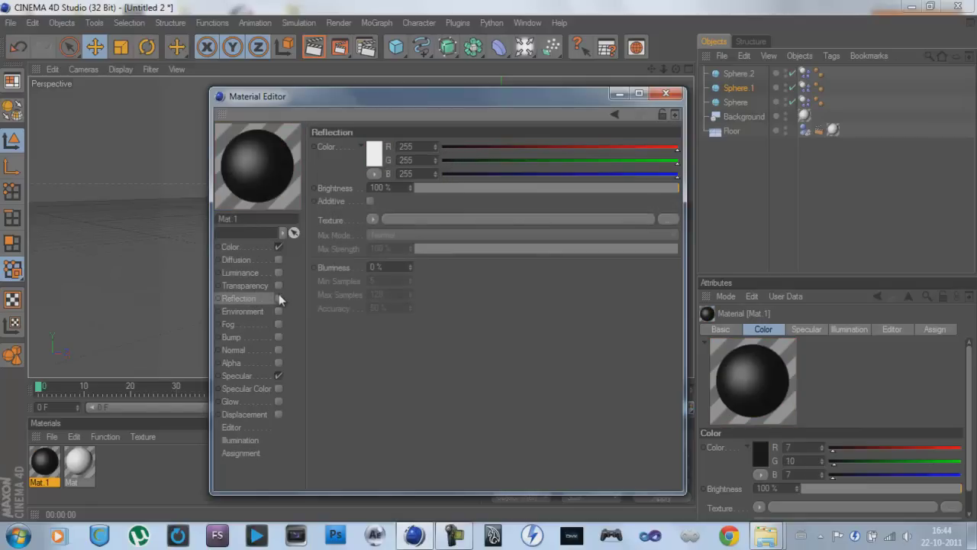
left_click(279, 297)
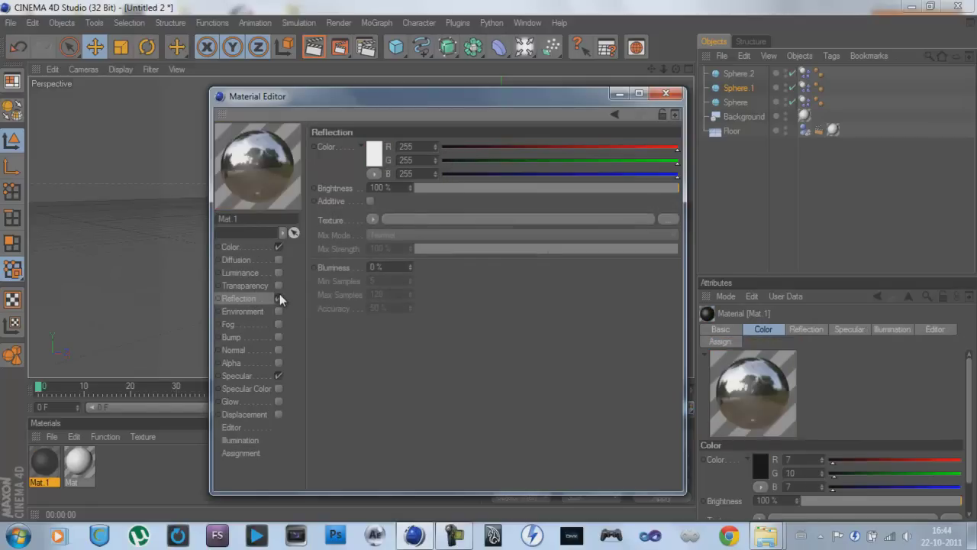
left_click(373, 220)
left_click(407, 340)
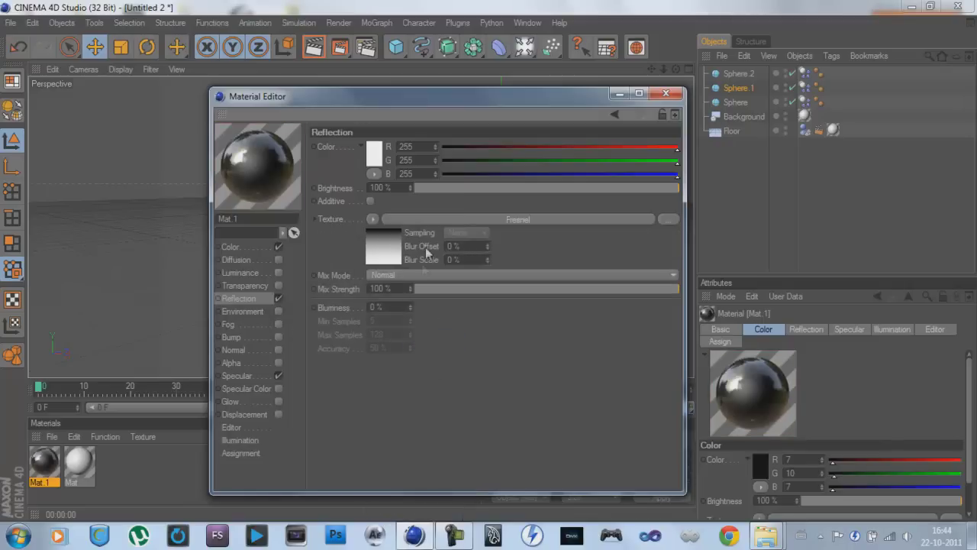
left_click(458, 188)
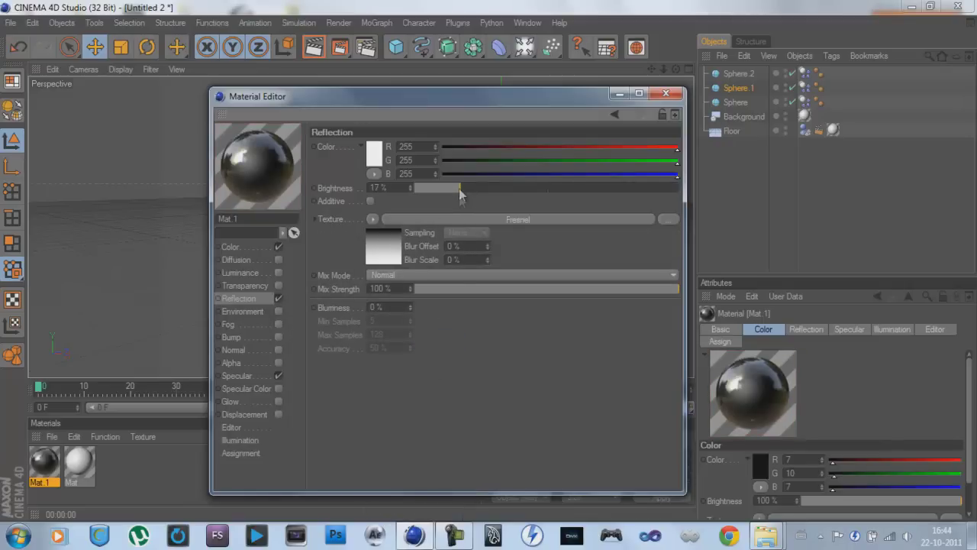
left_click(462, 290)
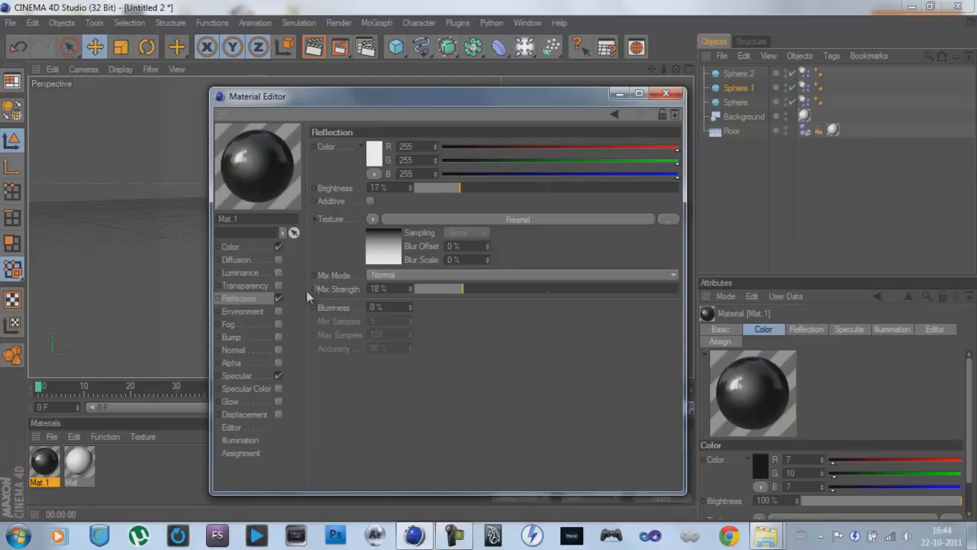
- Apply Mat.1 to the large centre sphere
left_click(666, 93)
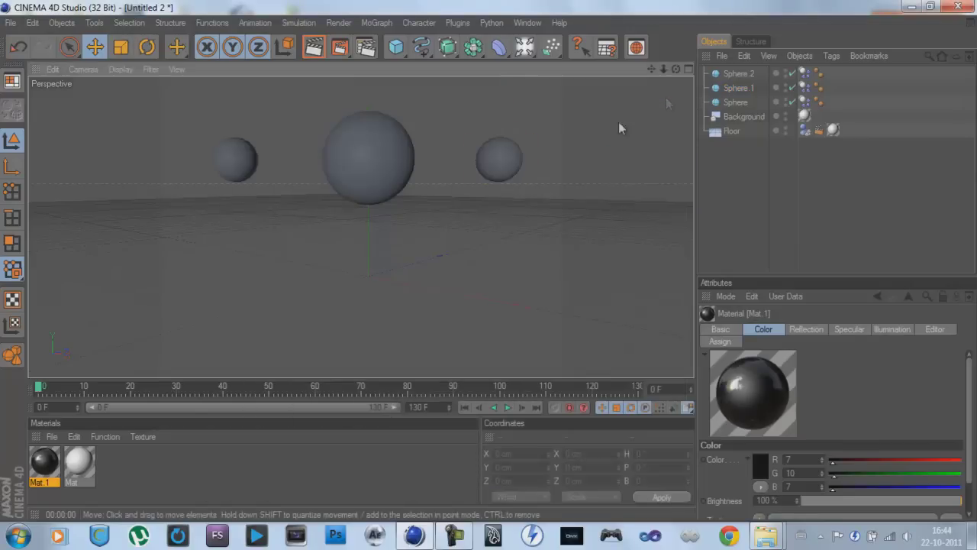
left_click_drag(45, 462, 211, 304)
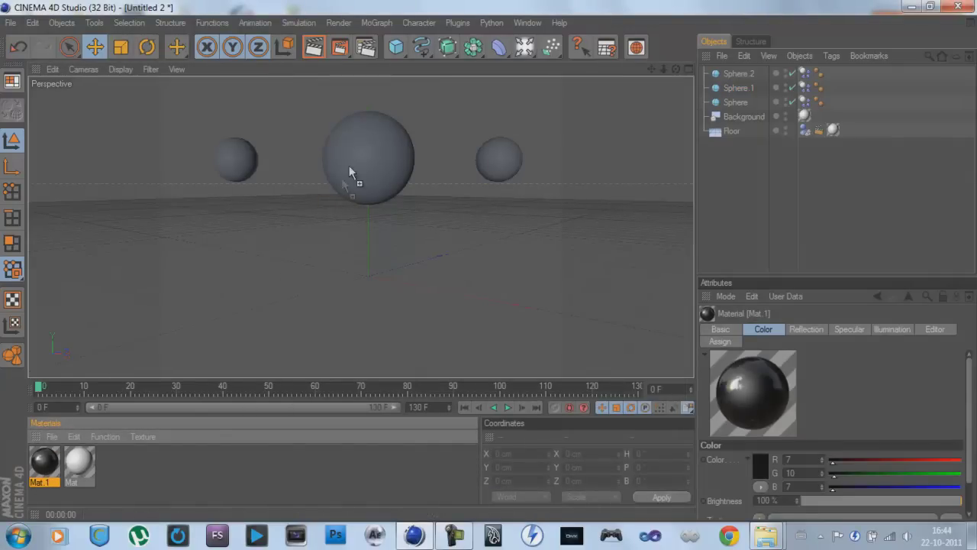
left_click_drag(349, 167, 349, 167)
- Create Mat.2 with Fresnel reflection at 16% brightness and 17% mix strength
double_click(167, 475)
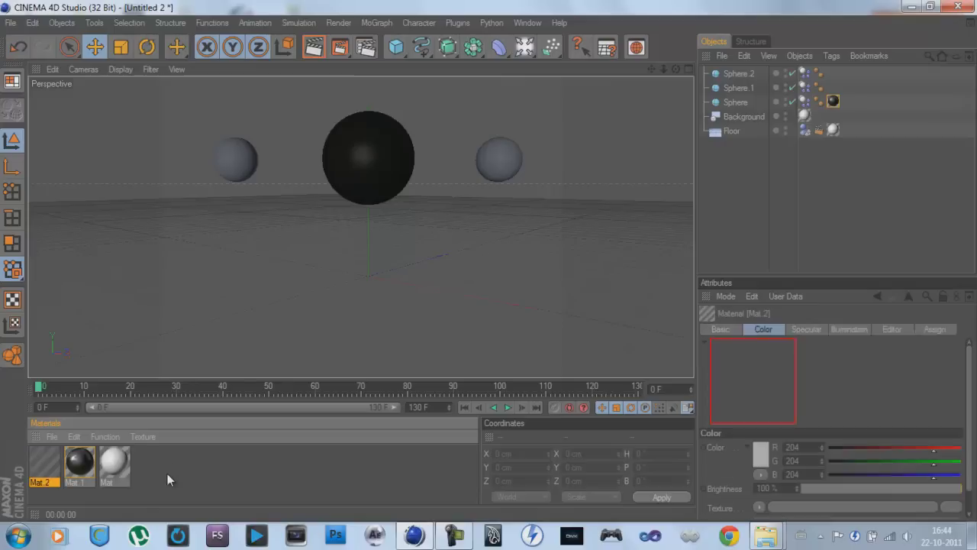
double_click(44, 462)
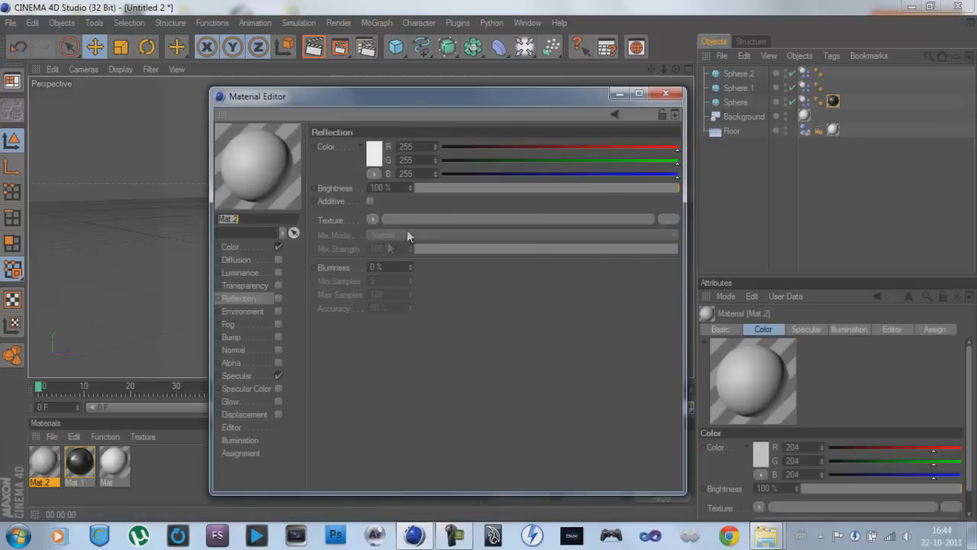
left_click(279, 298)
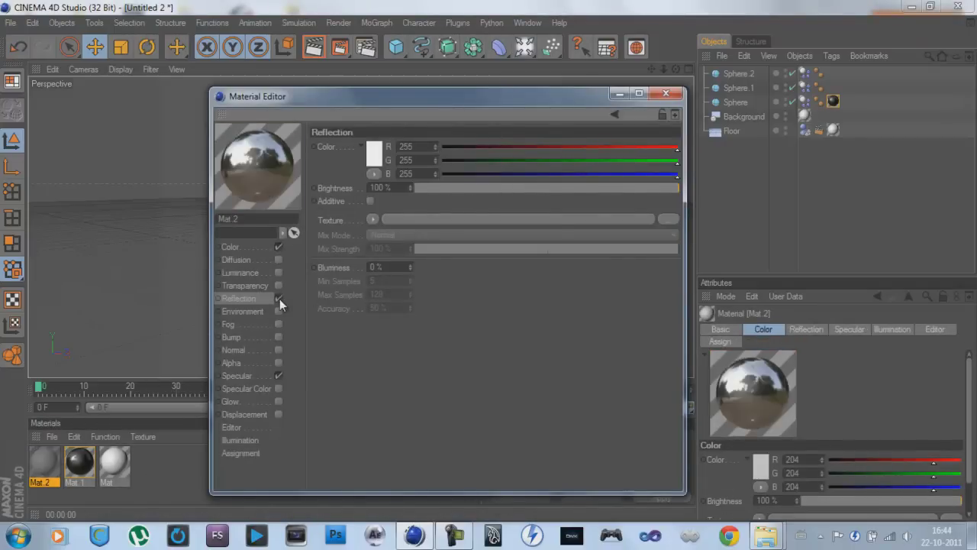
left_click(373, 220)
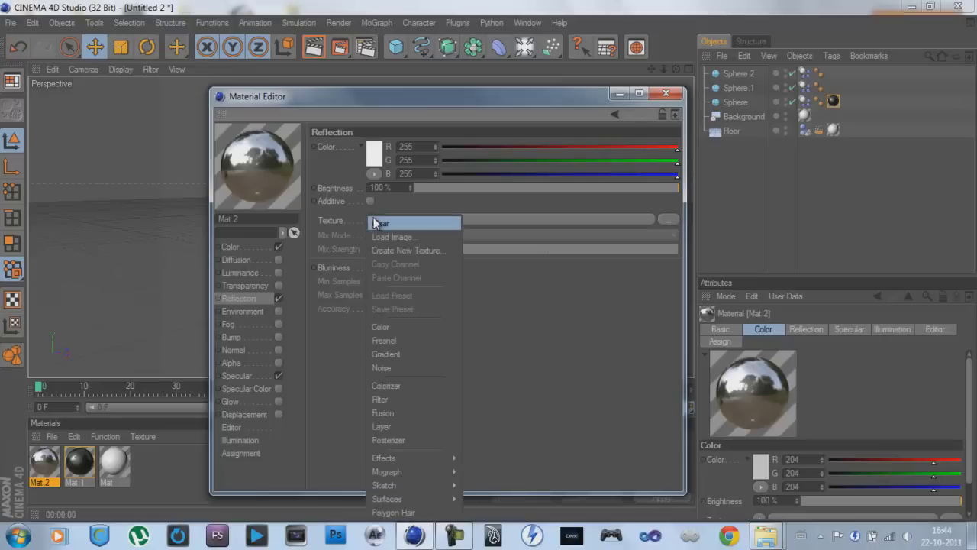
left_click(386, 341)
left_click(457, 189)
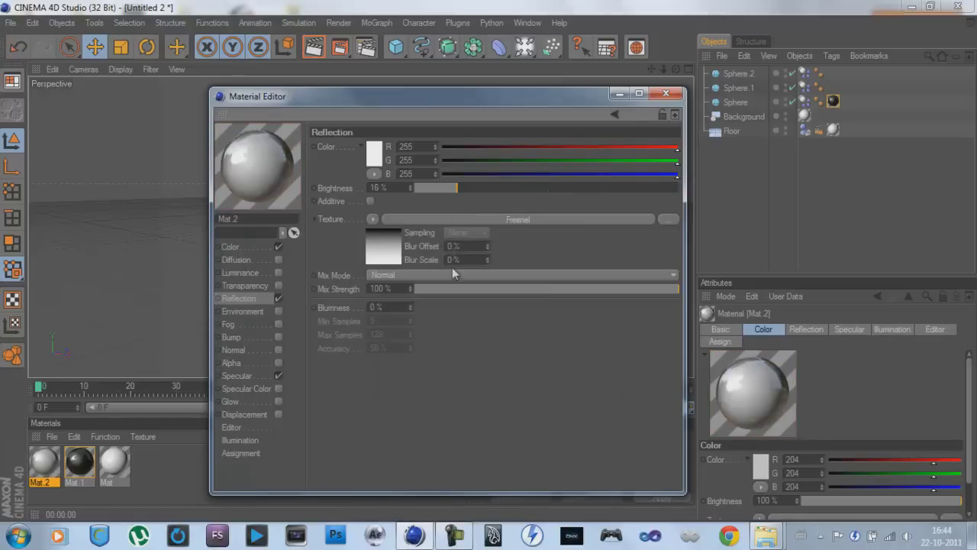
left_click(459, 289)
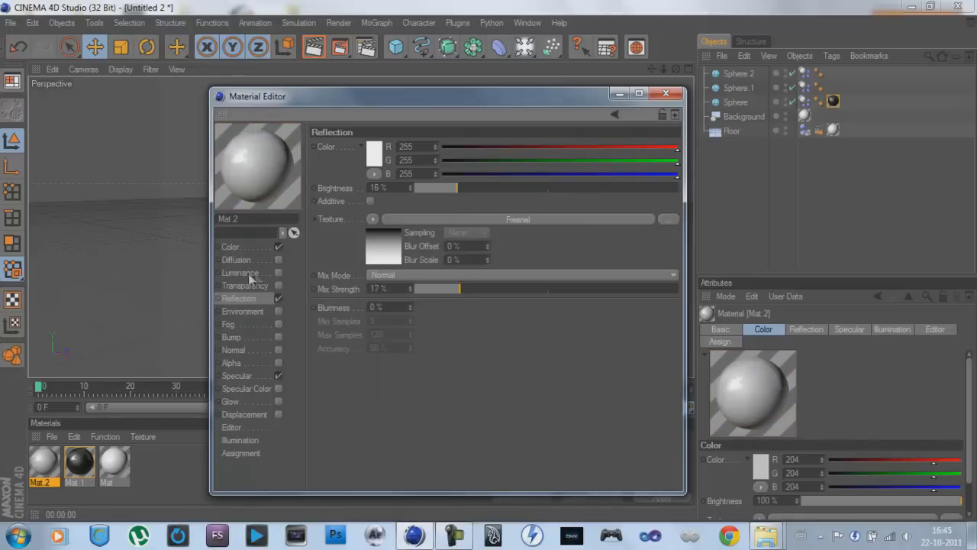
- Set Mat.2's colour to light grey RGB 213/213/211
left_click(231, 248)
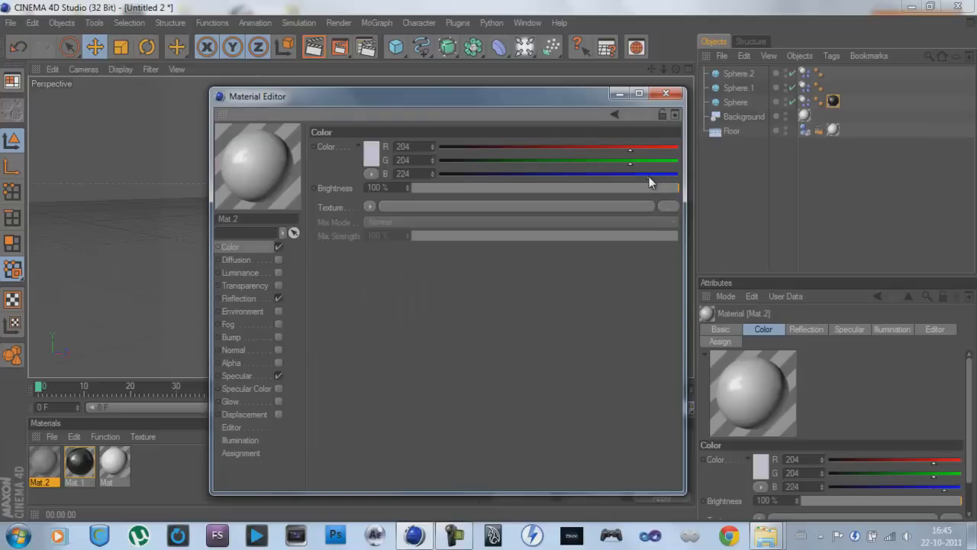
left_click(649, 175)
left_click(646, 161)
left_click(646, 149)
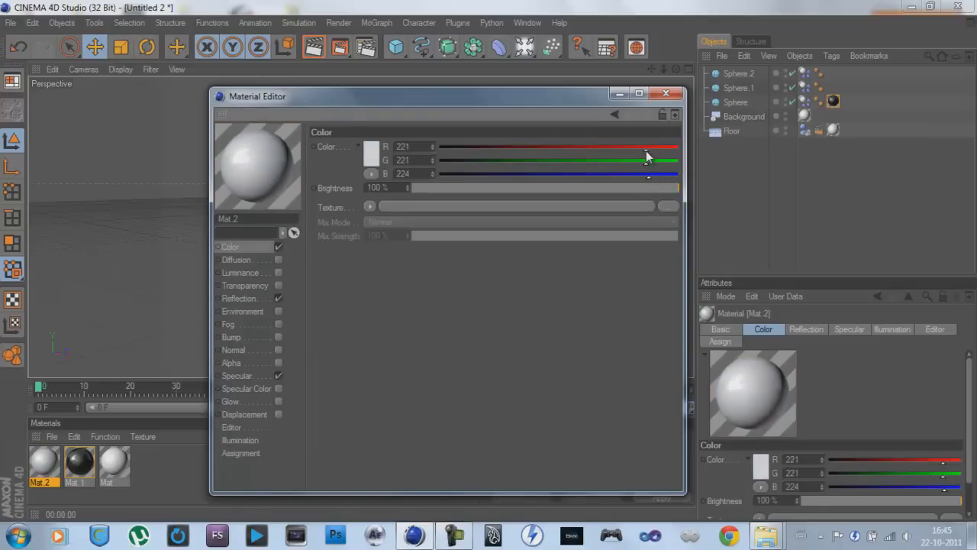
left_click(639, 149)
left_click(639, 161)
left_click(639, 174)
left_click(637, 175)
- Apply Mat.2 to both the left and right small spheres
left_click(666, 93)
left_click_drag(42, 480, 235, 175)
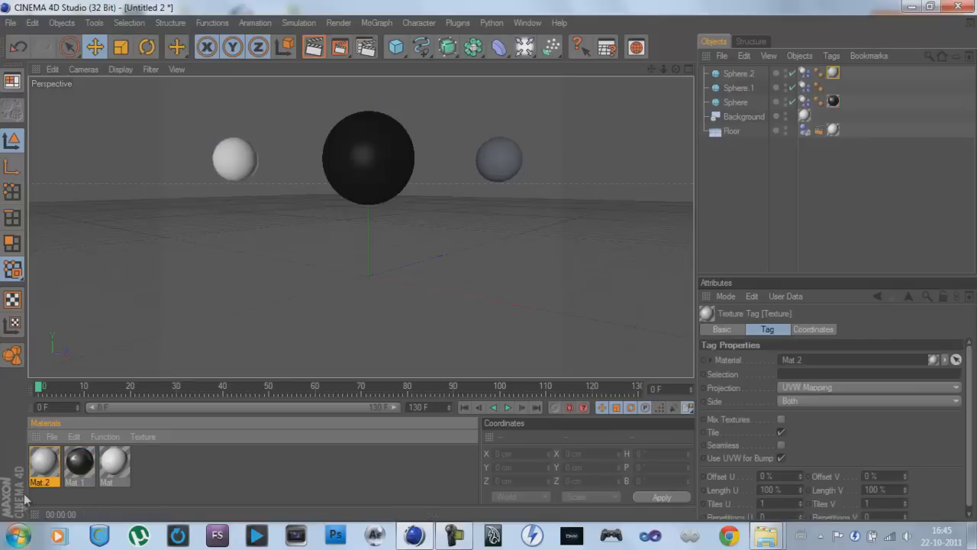
left_click_drag(52, 455, 315, 294)
left_click_drag(521, 154, 512, 157)
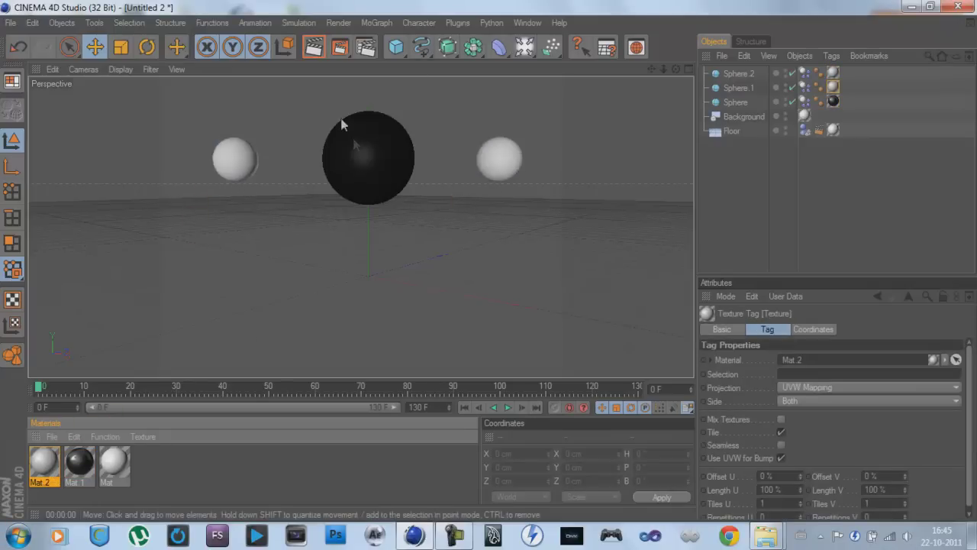
- Set the render output size to the HDV/HDTV 720 25 preset
left_click(363, 48)
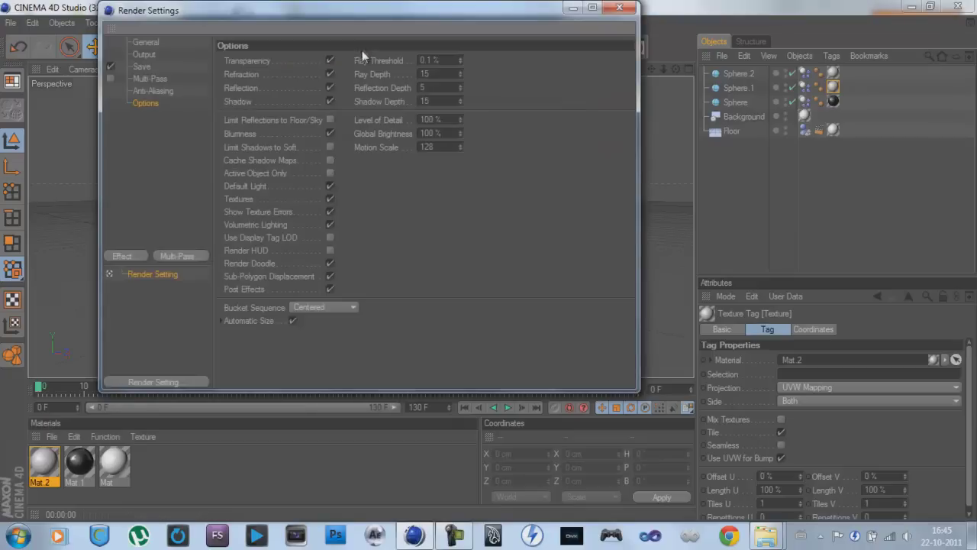
left_click(144, 56)
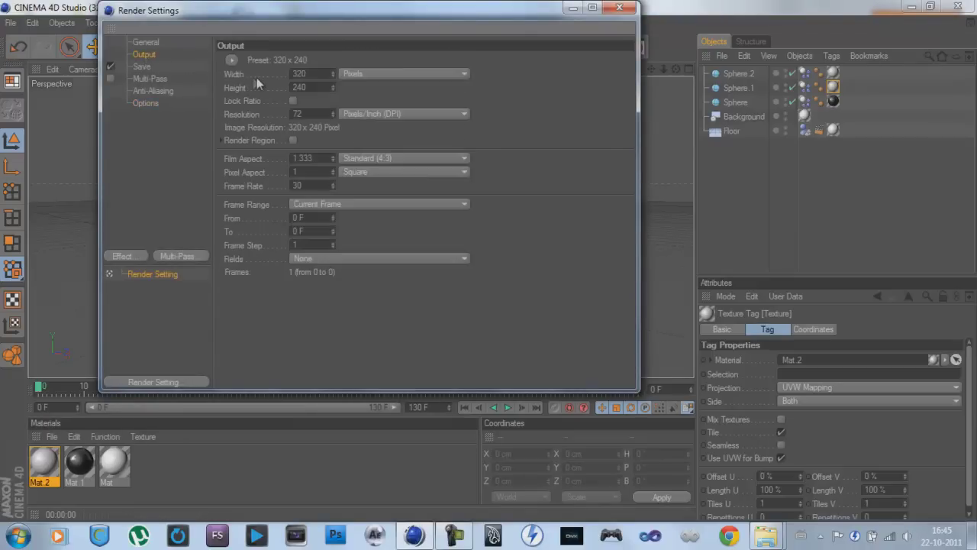
left_click(232, 60)
mouse_move(255, 100)
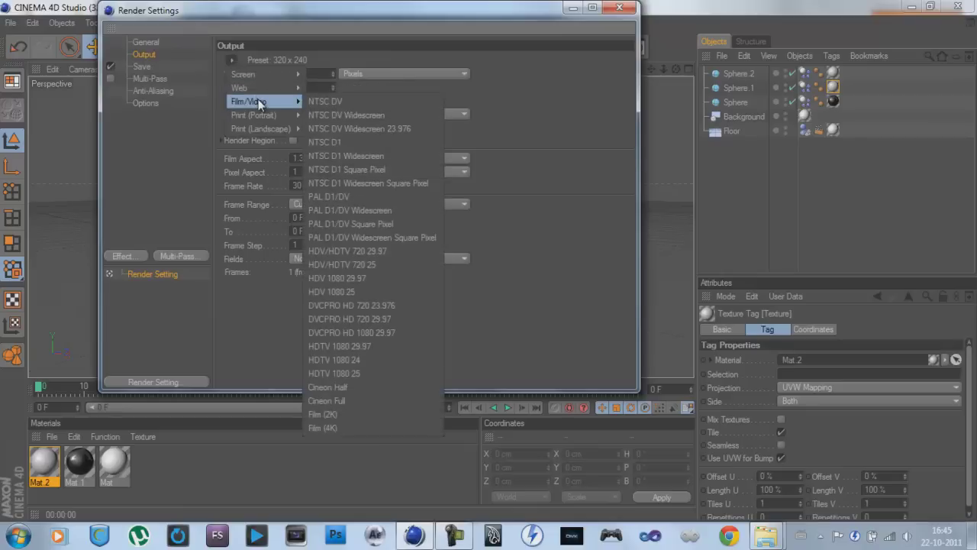
left_click(388, 269)
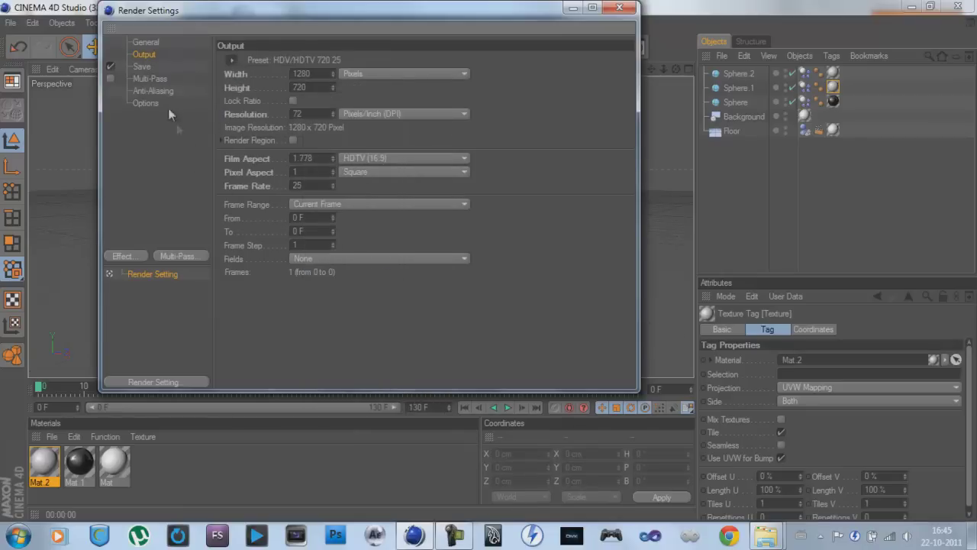
- Set anti-aliasing to Best with the Animation filter and a 2x2 maximum level
left_click(145, 91)
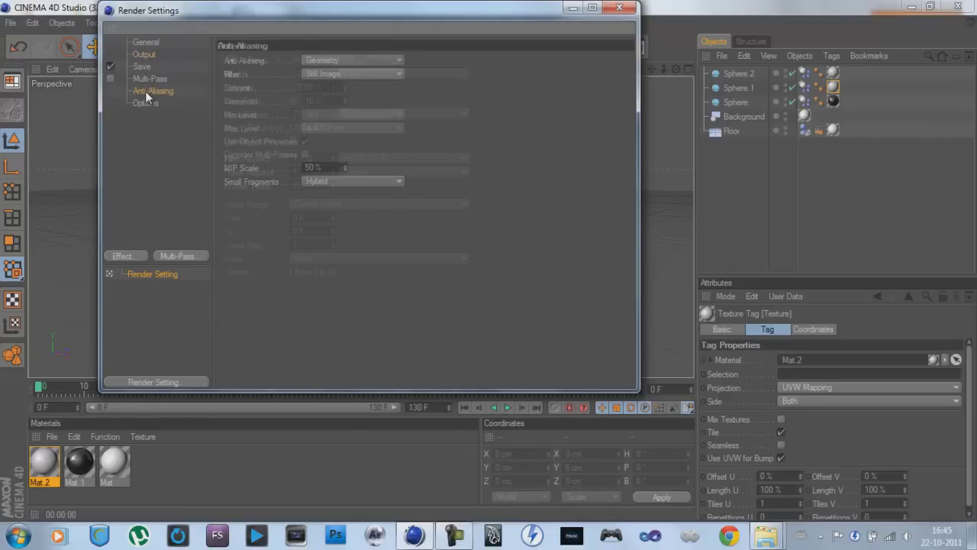
left_click(310, 61)
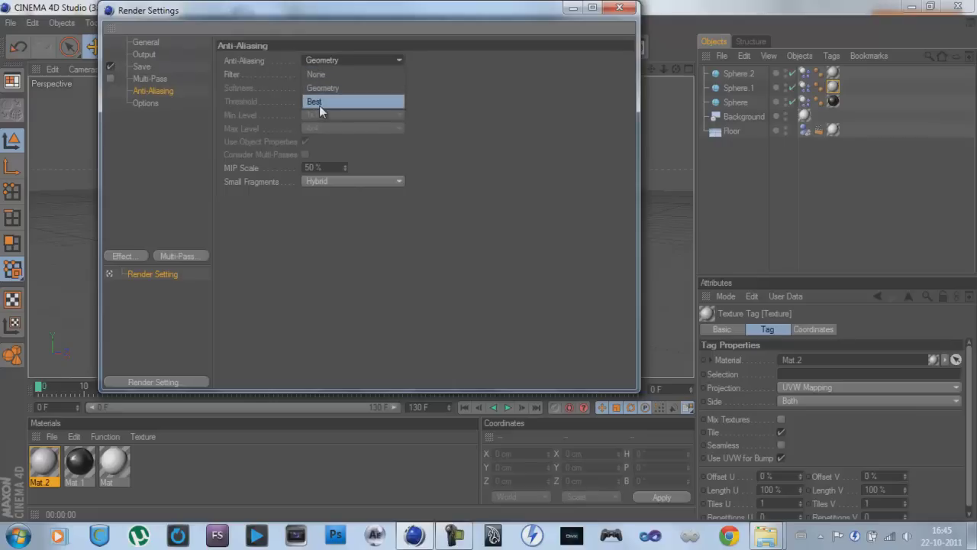
left_click(319, 103)
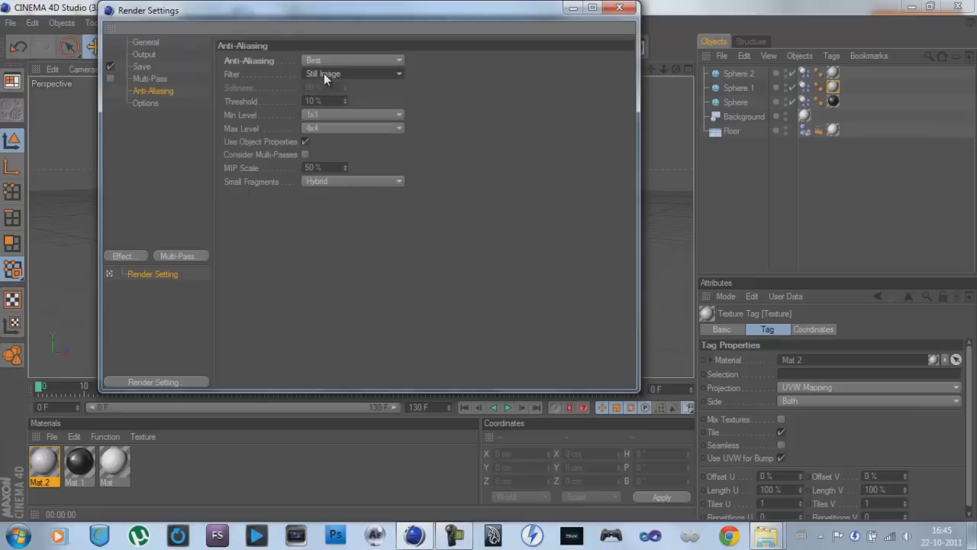
left_click(324, 73)
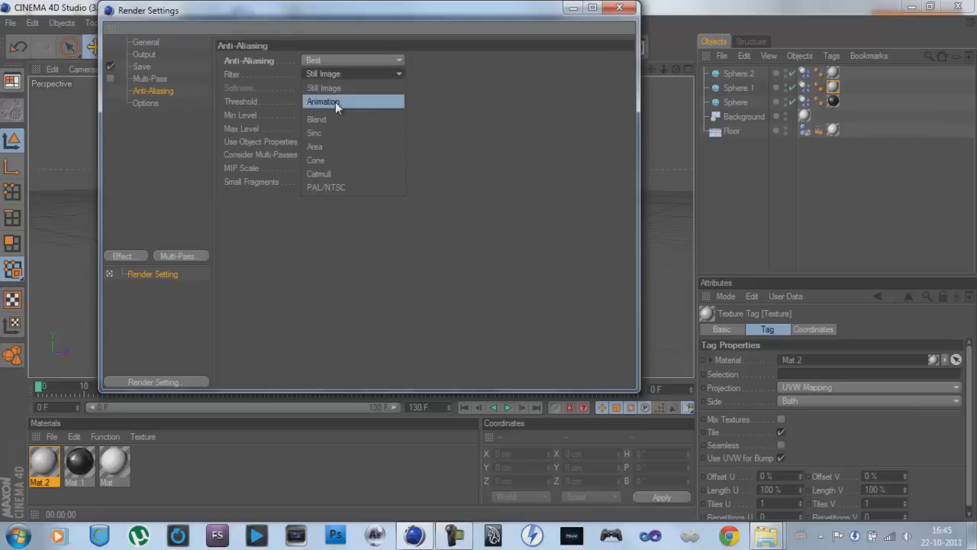
left_click(336, 101)
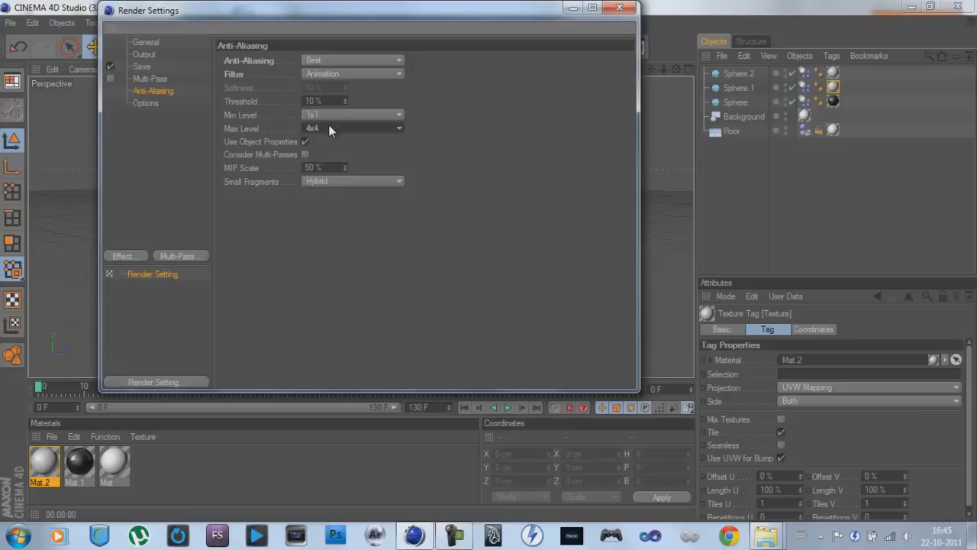
left_click(329, 128)
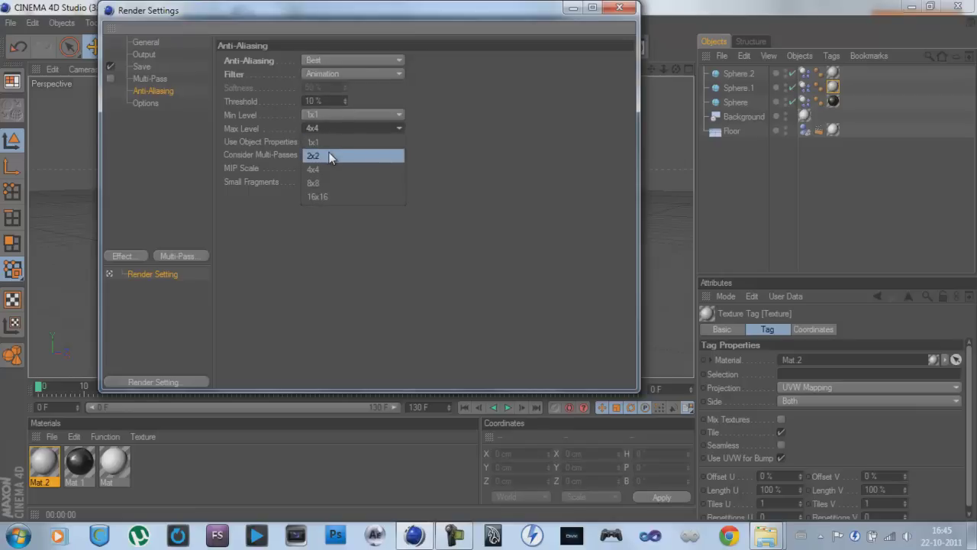
left_click(330, 156)
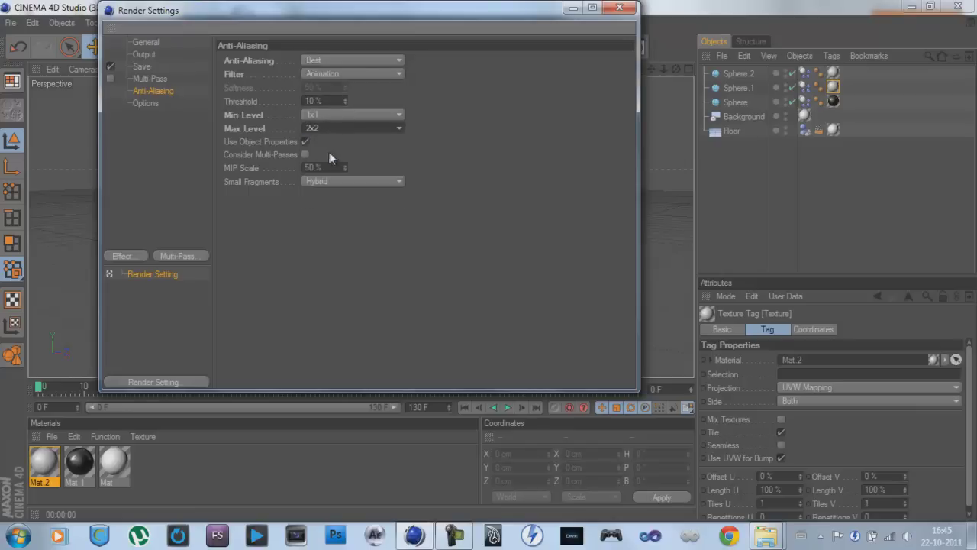
left_click(146, 103)
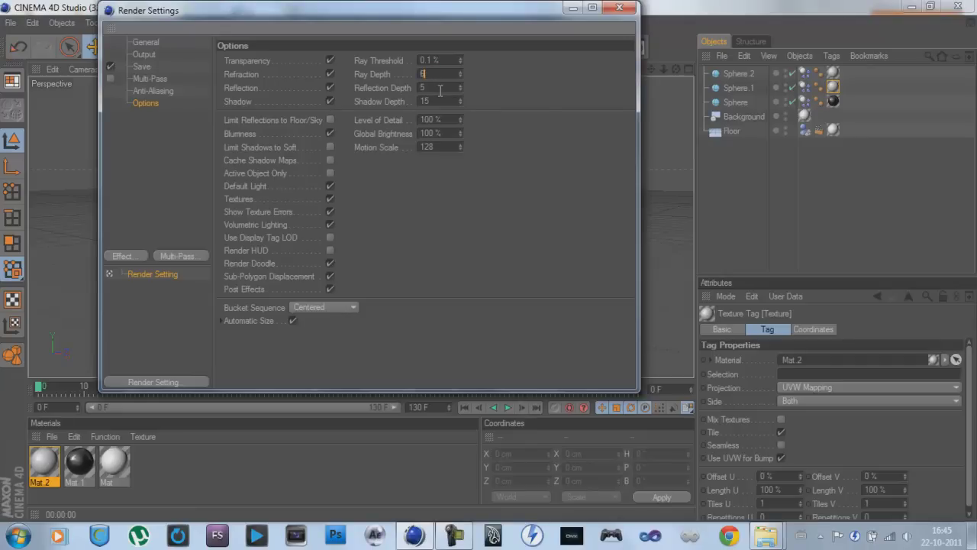
- Set Ray Depth 6, Reflection Depth 3 and Shadow Depth 6, and turn off Blurriness
key("Tab")
type("3")
key("Tab")
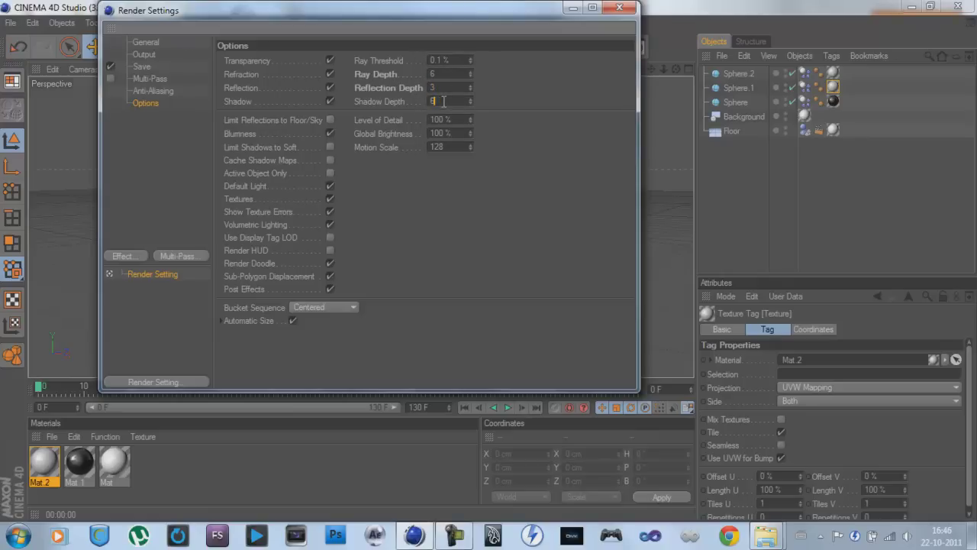
left_click(334, 132)
left_click(331, 133)
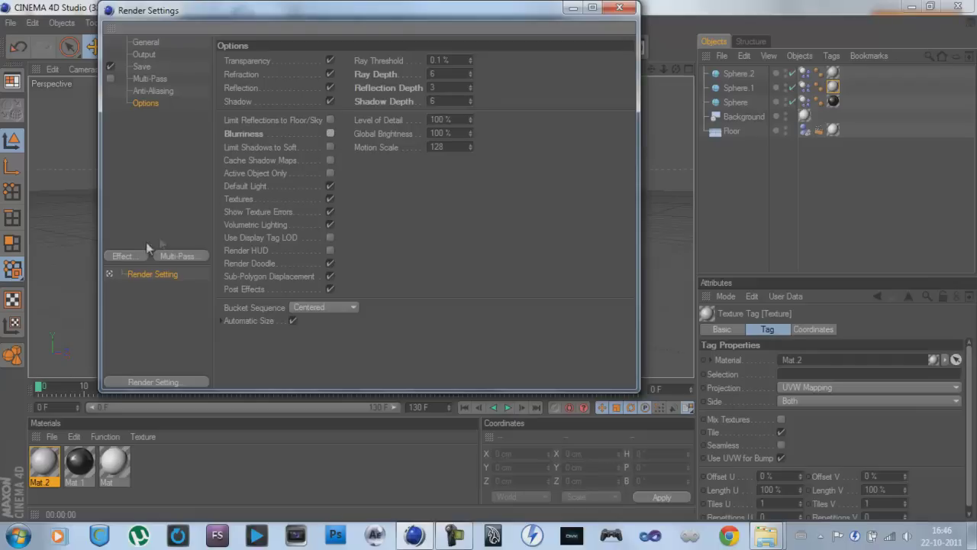
left_click(130, 256)
- Add the Ambient Occlusion and Global Illumination render effects
left_click(164, 255)
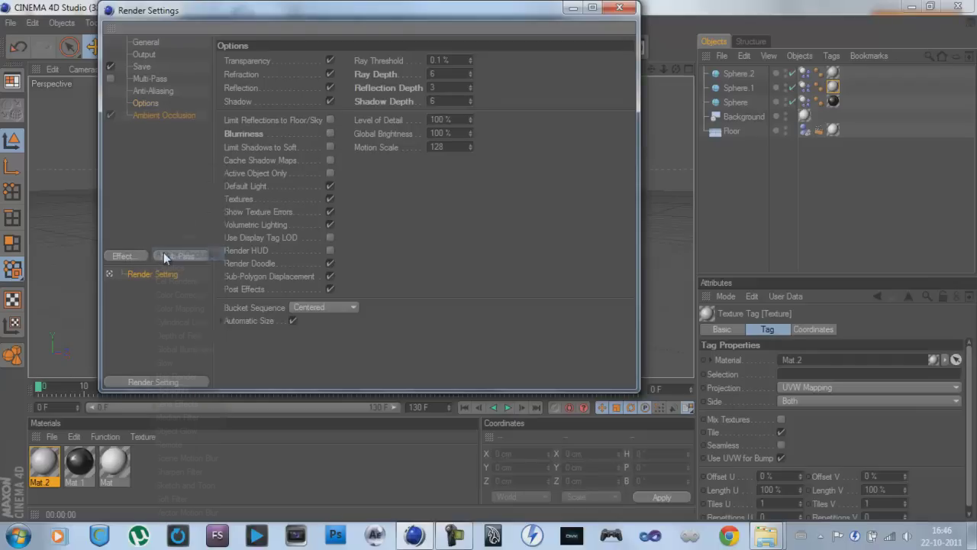
left_click(136, 258)
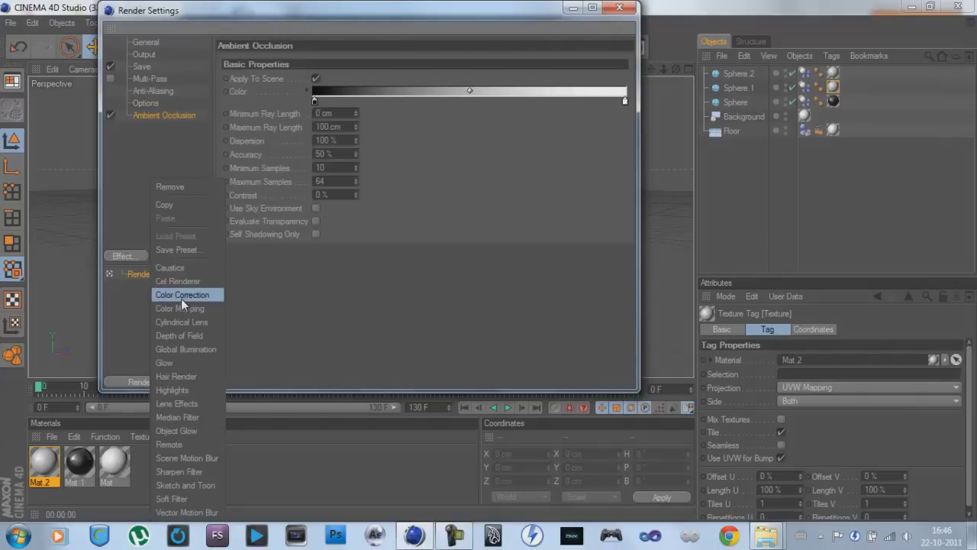
left_click(192, 348)
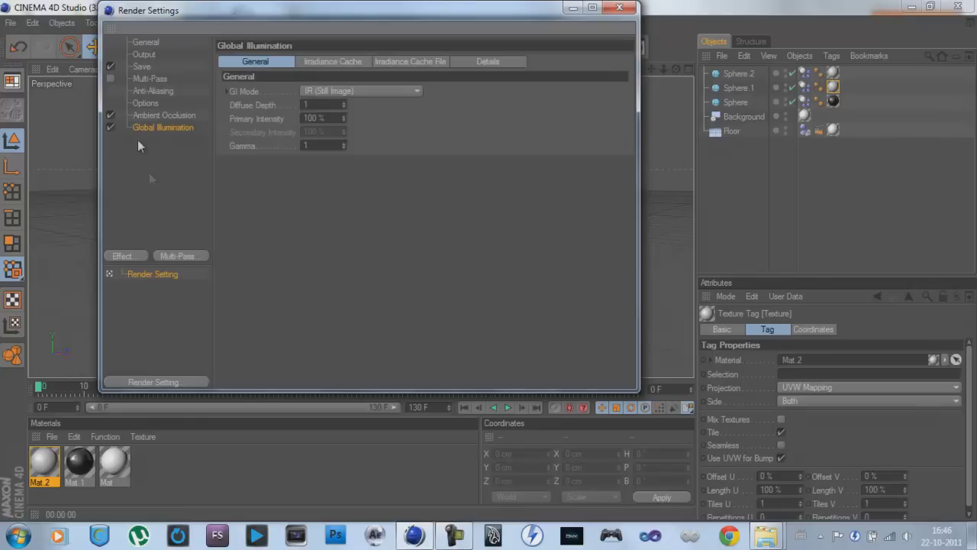
left_click(150, 114)
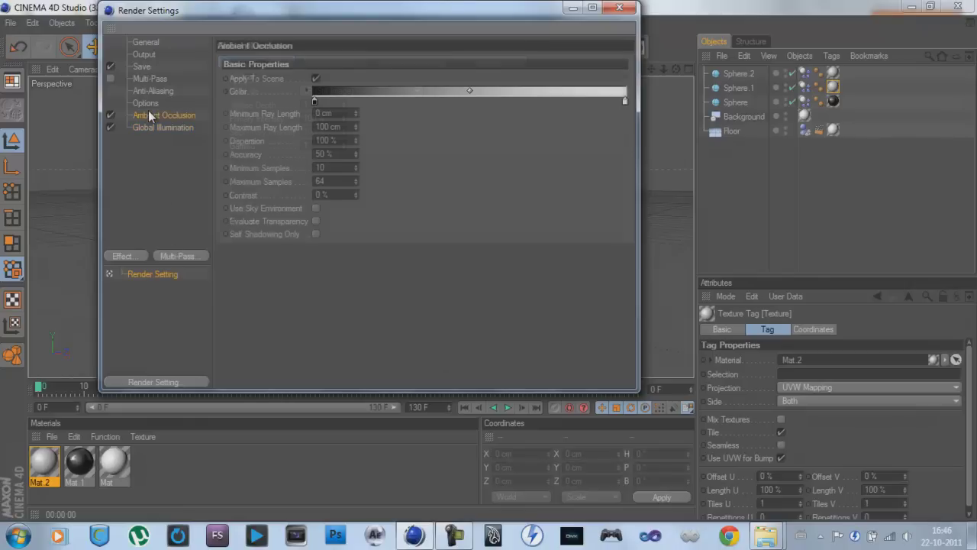
- Give Ambient Occlusion a 150 cm Maximum Ray Length and 40 % Contrast
double_click(345, 127)
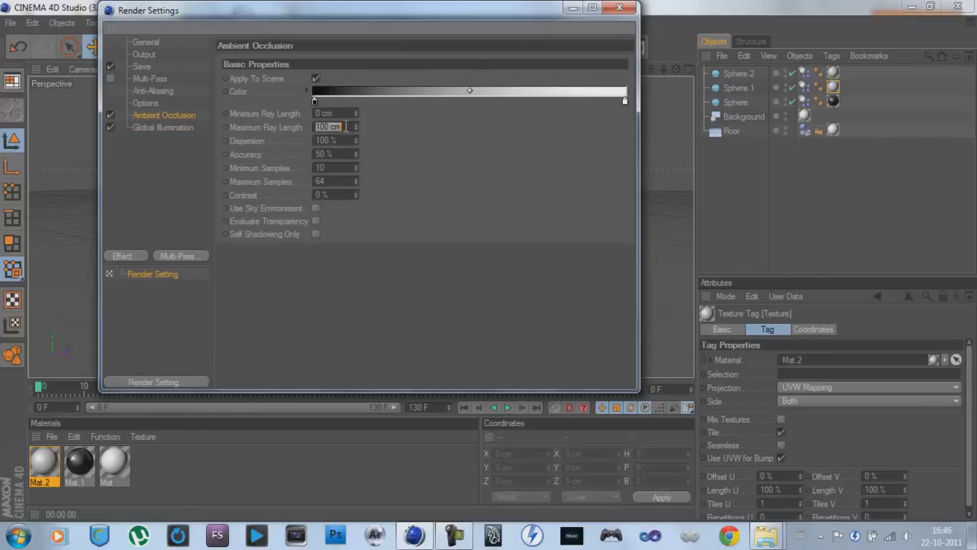
type("150")
key("Return")
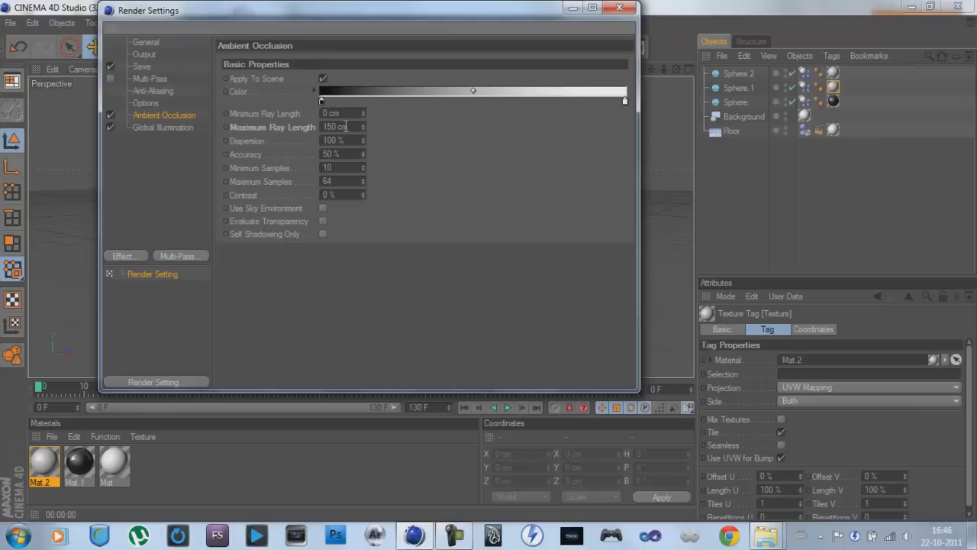
double_click(352, 192)
type("40")
key("Return")
- Set Global Illumination to IR + QMC (Full Animation) with 200 % Primary Intensity
left_click(170, 128)
left_click(356, 90)
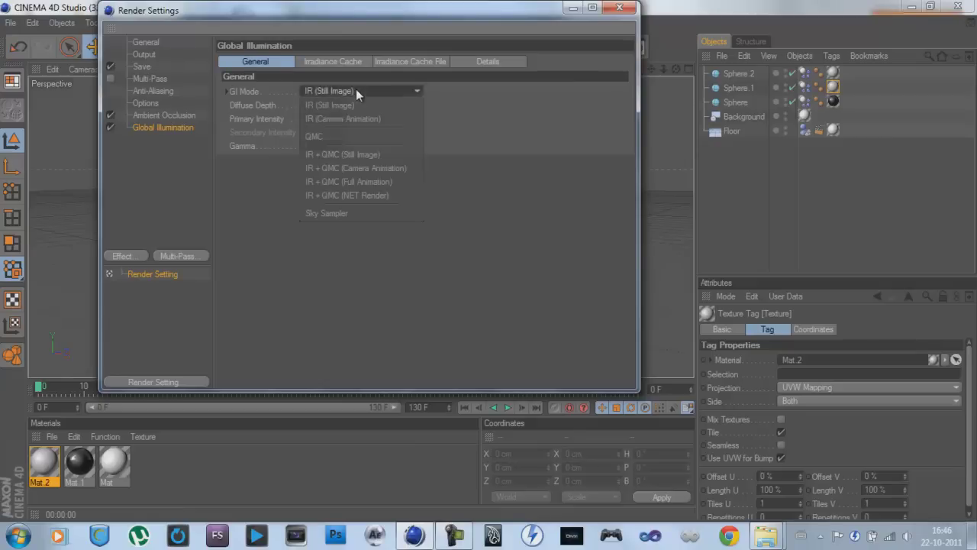
left_click(388, 182)
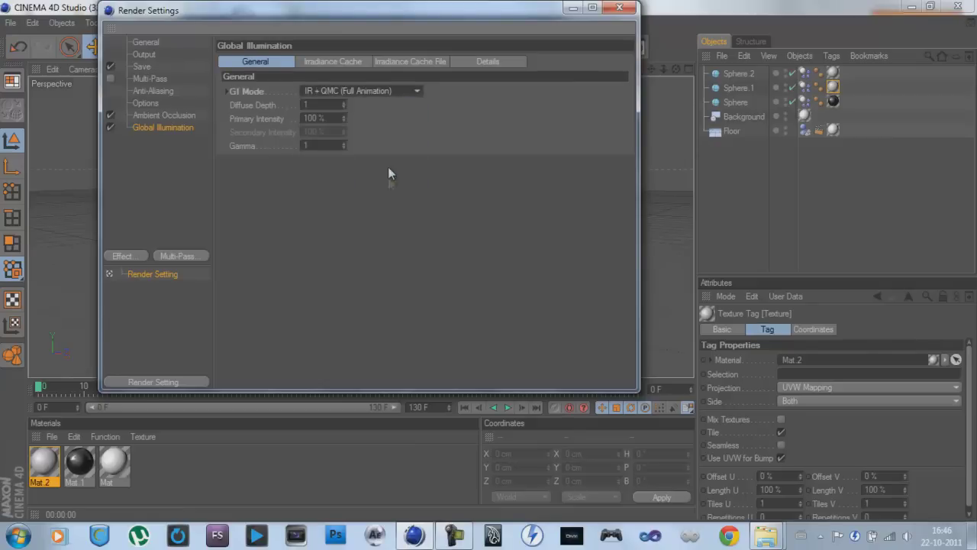
left_click(335, 117)
double_click(336, 117)
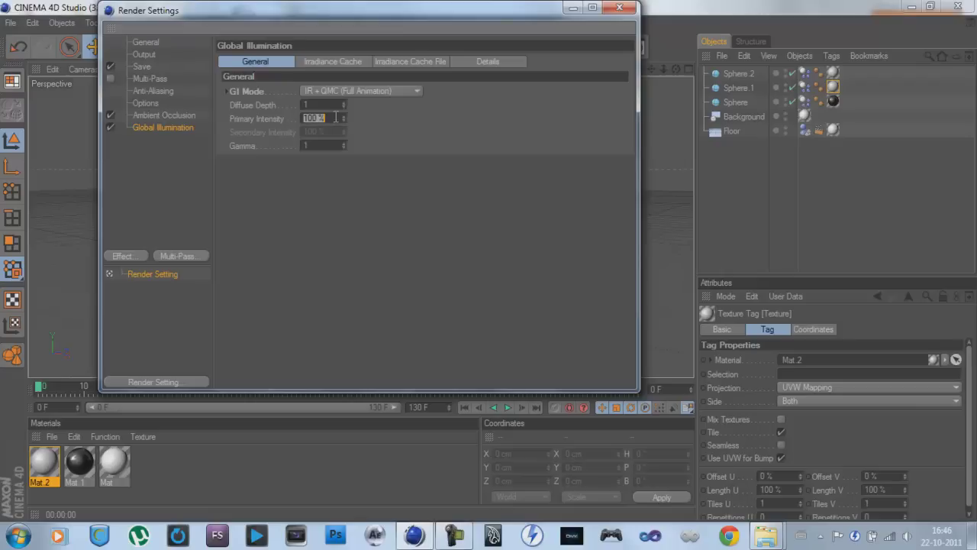
type("200")
key("Return")
- Set Irradiance Cache Stochastic Samples and Record Density to Low, then close render settings
left_click(328, 65)
left_click(337, 91)
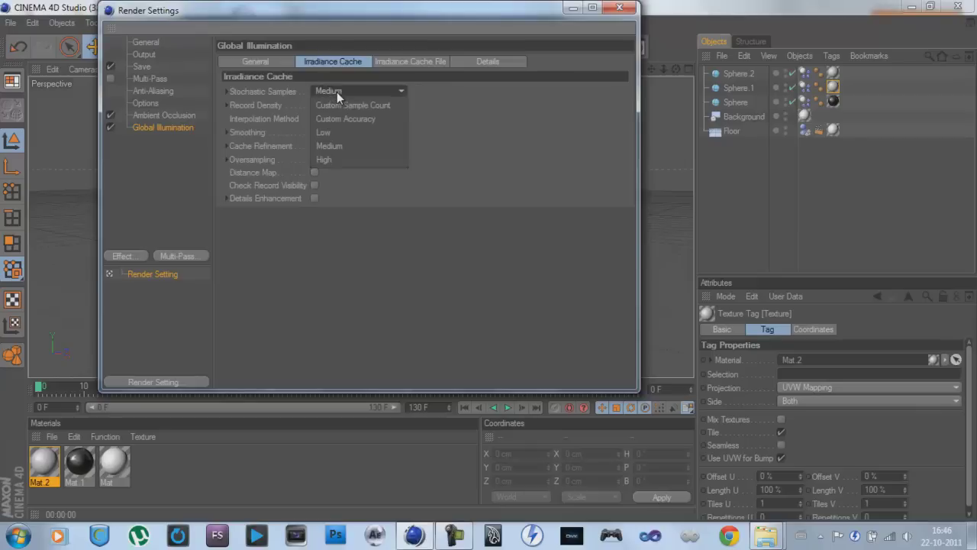
left_click(339, 133)
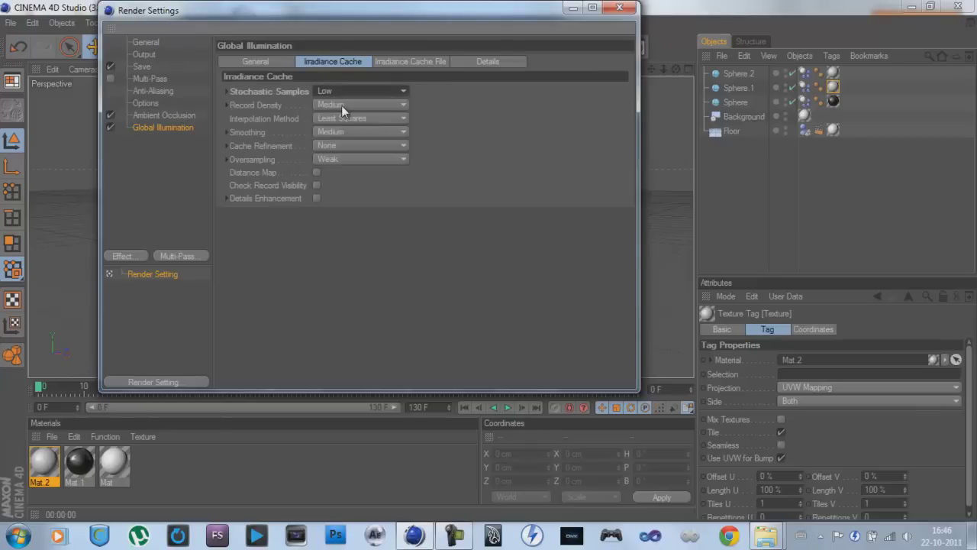
left_click(341, 105)
left_click(341, 106)
left_click(341, 105)
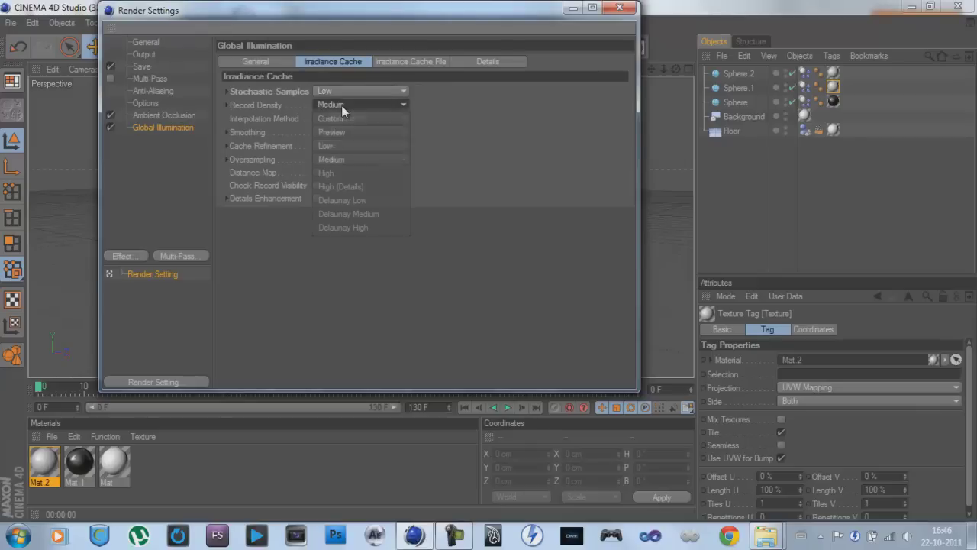
left_click(332, 142)
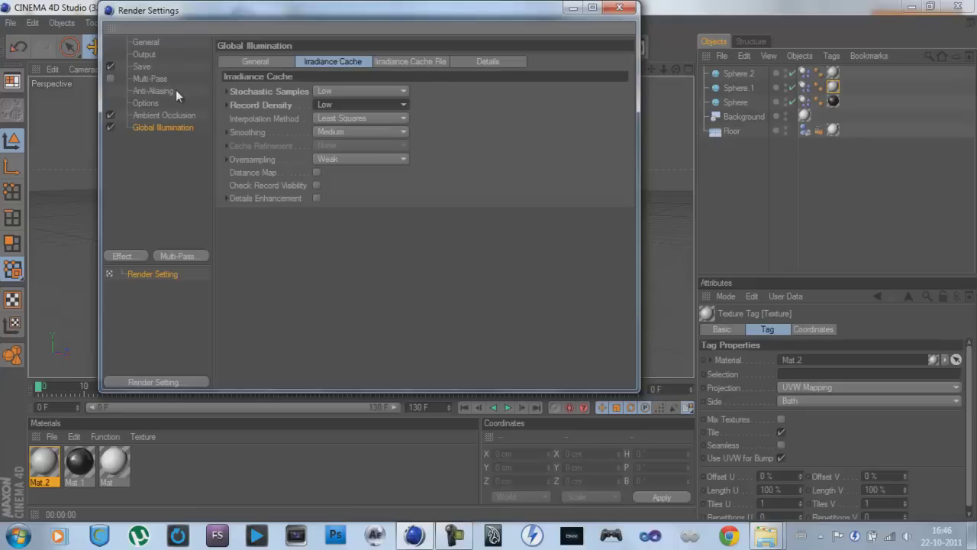
left_click(619, 7)
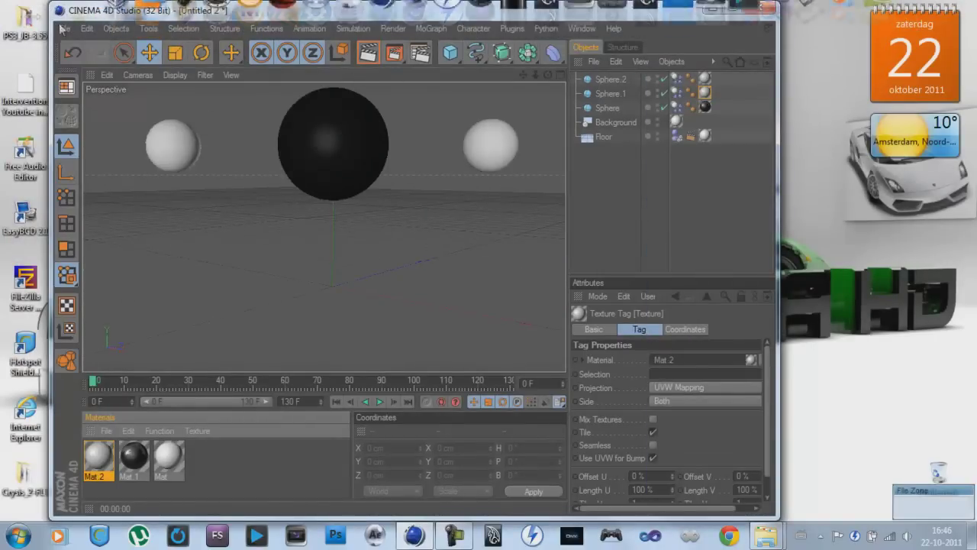
- Load the OverheadSoftbox.c4d light preset into the scene and play the animation
double_click(165, 10)
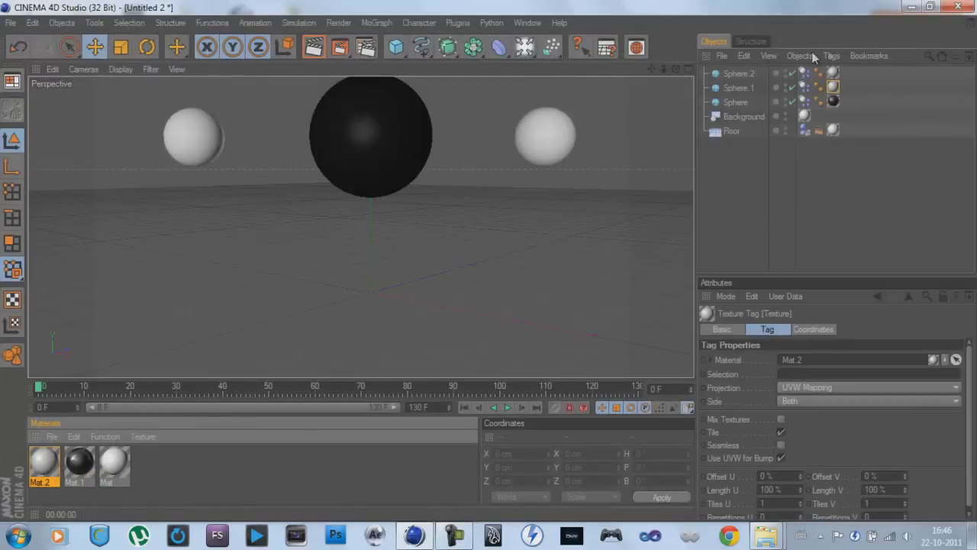
left_click(722, 56)
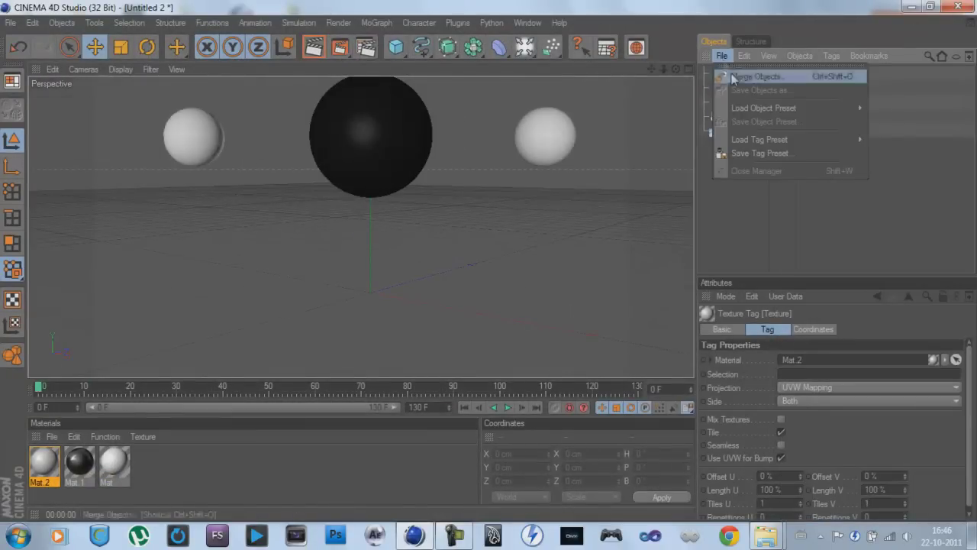
mouse_move(757, 111)
mouse_move(694, 121)
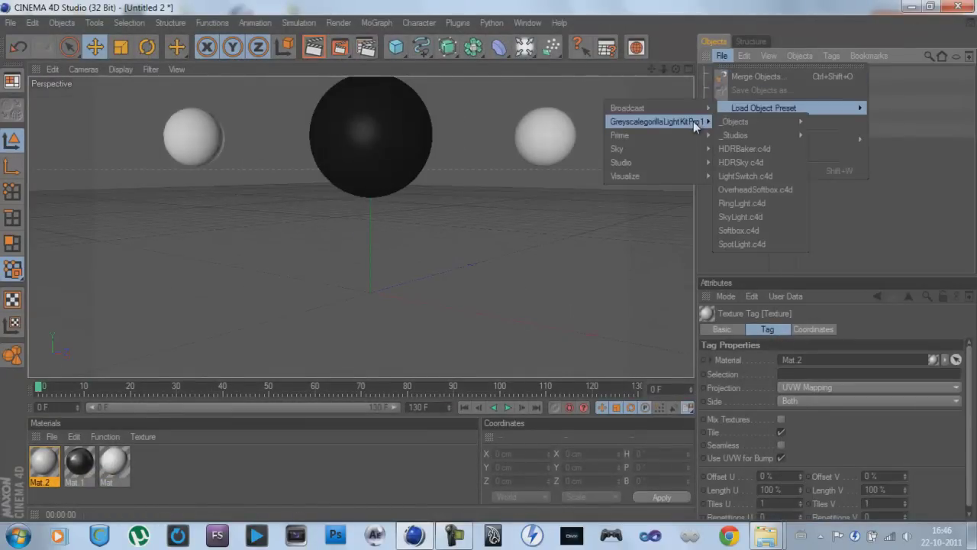
left_click(781, 188)
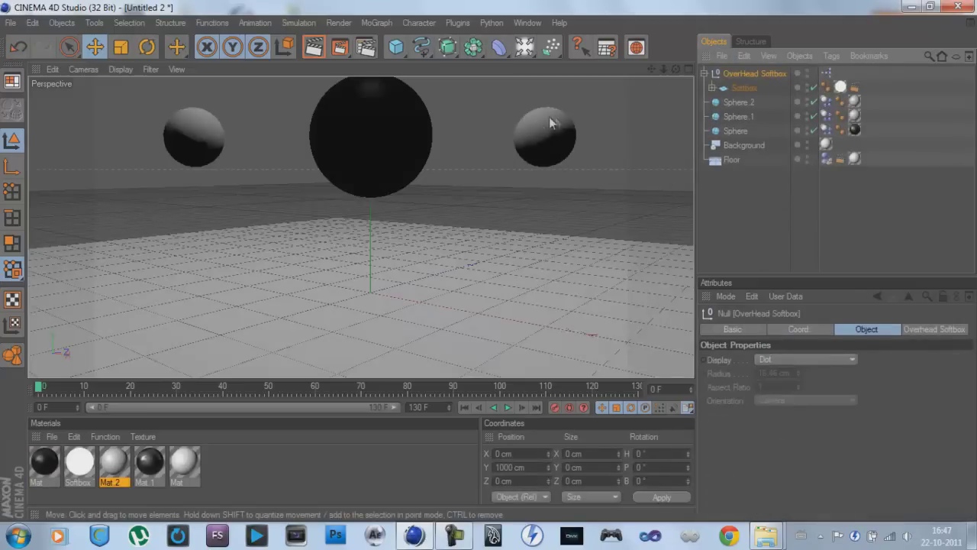
scroll(583, 124, "down", 1)
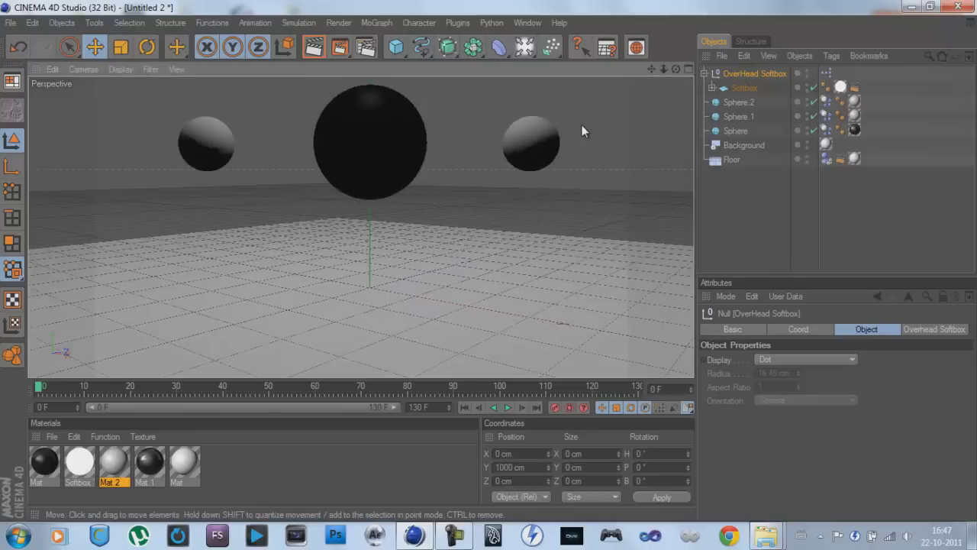
left_click(510, 405)
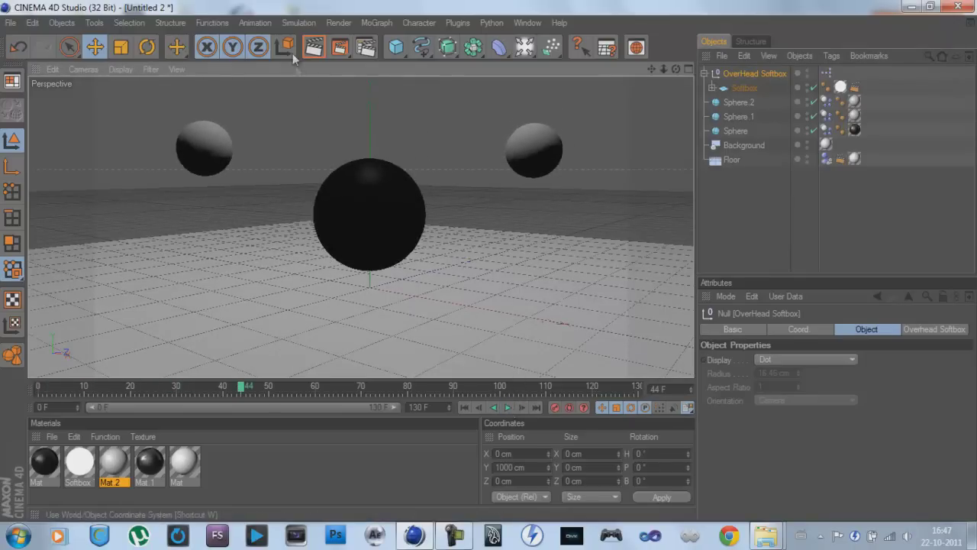
- Run Render Active View for a test render of the spheres at frame 44
left_click(315, 48)
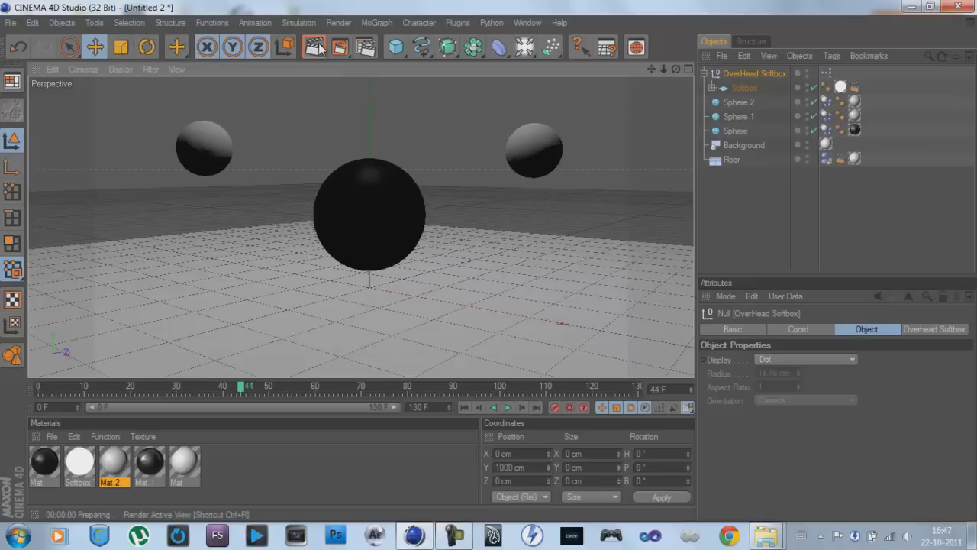